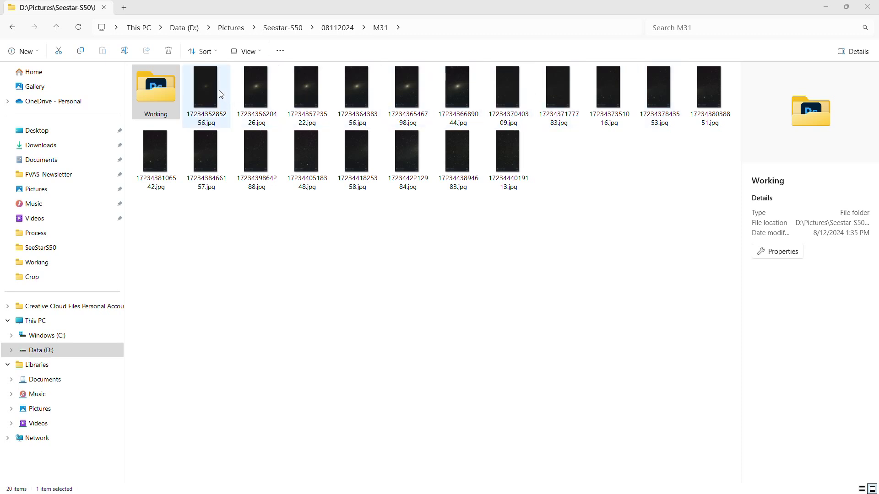
# Step: Preview an M31 capture, then open the Working folder and select the Core image
pyautogui.doubleClick(507, 151)
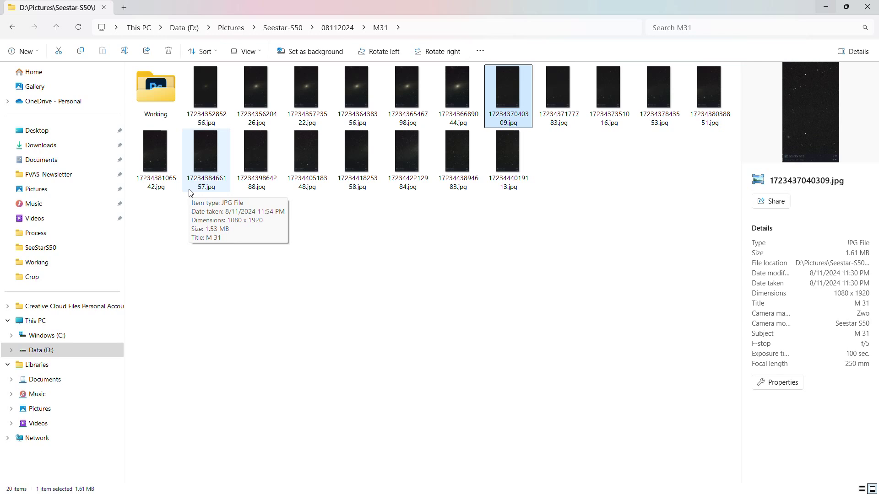
pyautogui.doubleClick(164, 89)
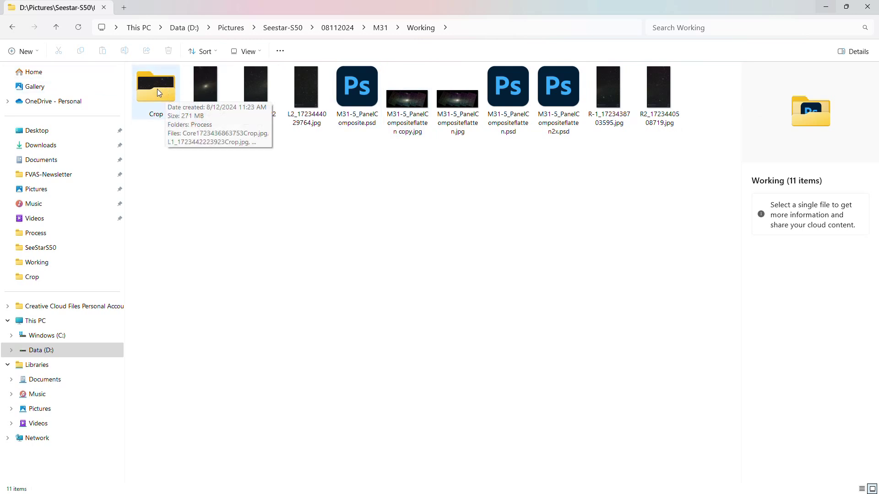
pyautogui.click(206, 88)
# Step: Open Core1723436863753.jpg in Adobe Photoshop 2024 from the Open with menu
pyautogui.rightClick(206, 88)
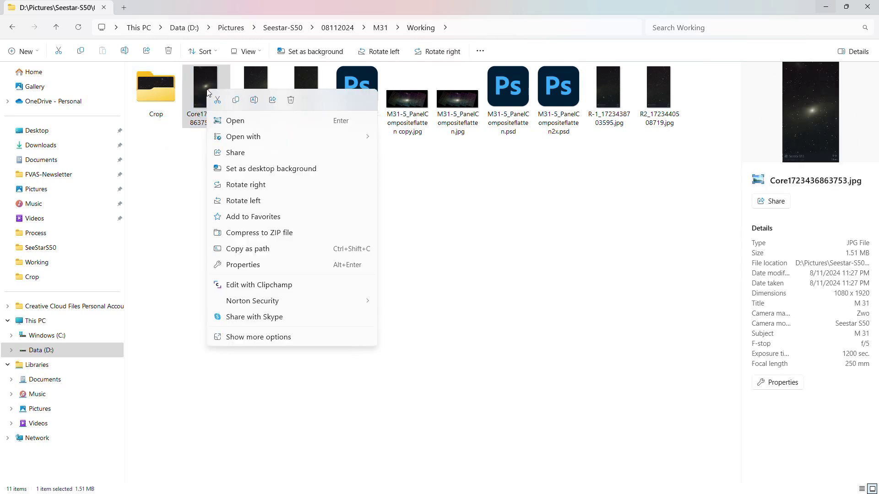
pyautogui.moveTo(257, 140)
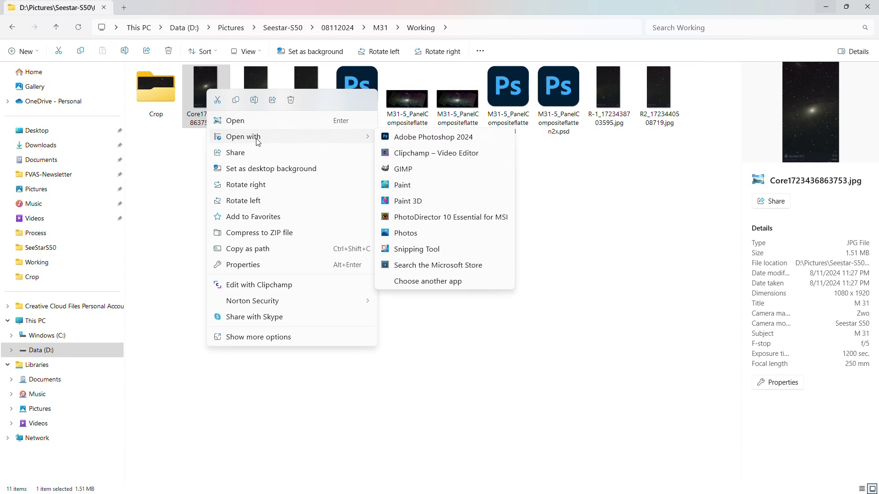
pyautogui.click(454, 139)
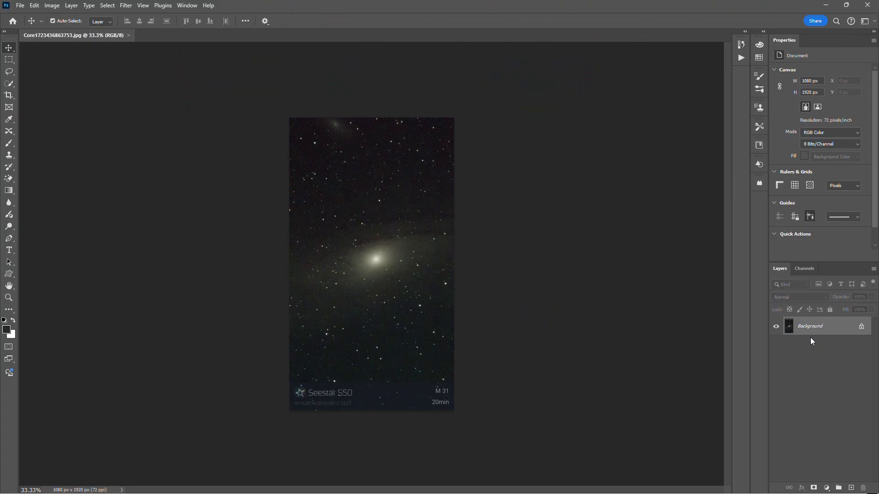
# Step: Duplicate the background layer and crop the image to the area above the caption strip
pyautogui.hotkey('ctrl', 'j')
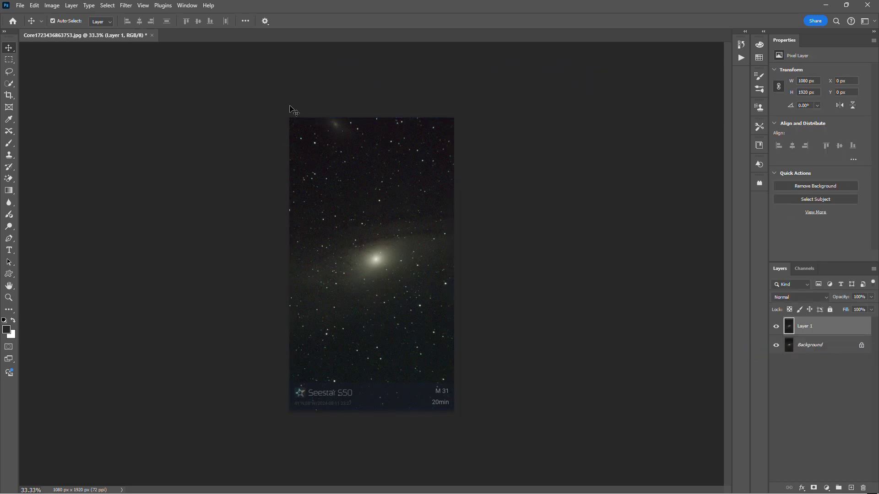
pyautogui.click(8, 60)
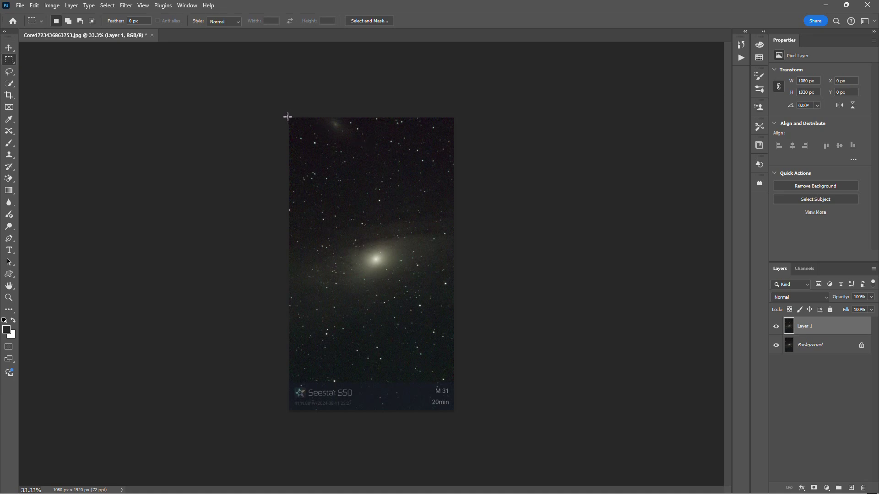
pyautogui.moveTo(289, 118); pyautogui.dragTo(454, 382)
pyautogui.click(52, 7)
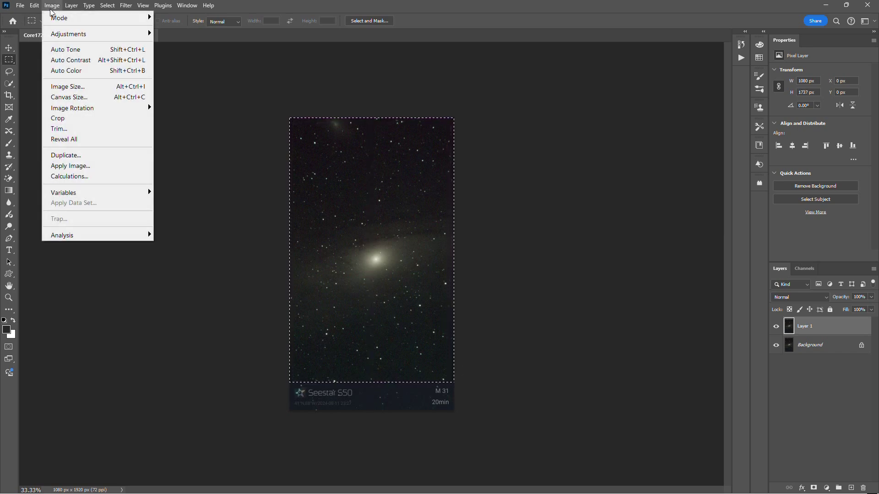
pyautogui.click(79, 122)
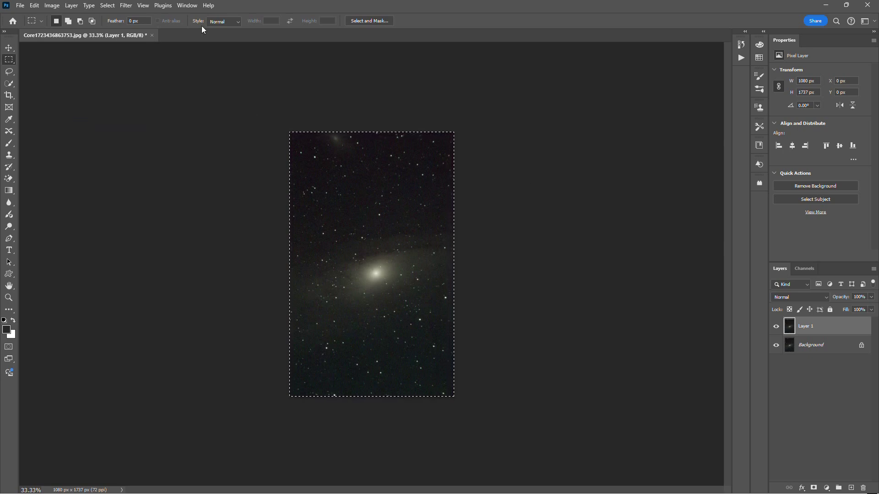
# Step: Save a copy of the cropped Core image into the Crop folder
pyautogui.click(20, 6)
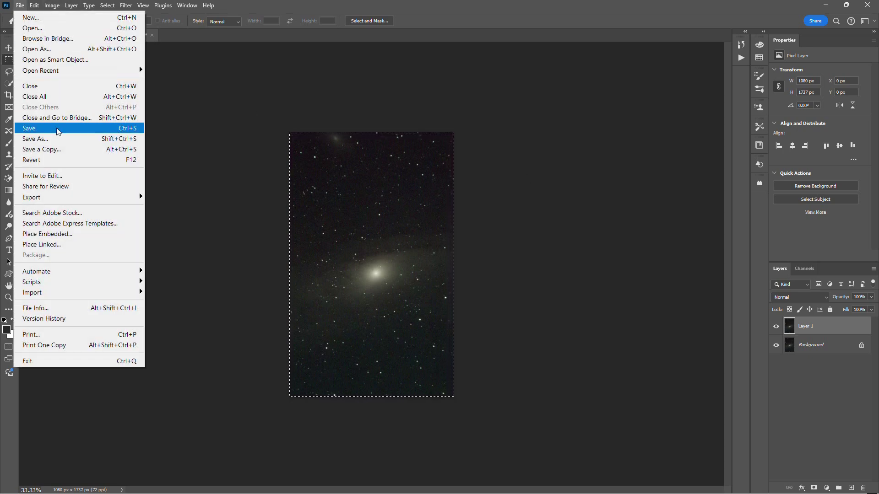
pyautogui.click(61, 150)
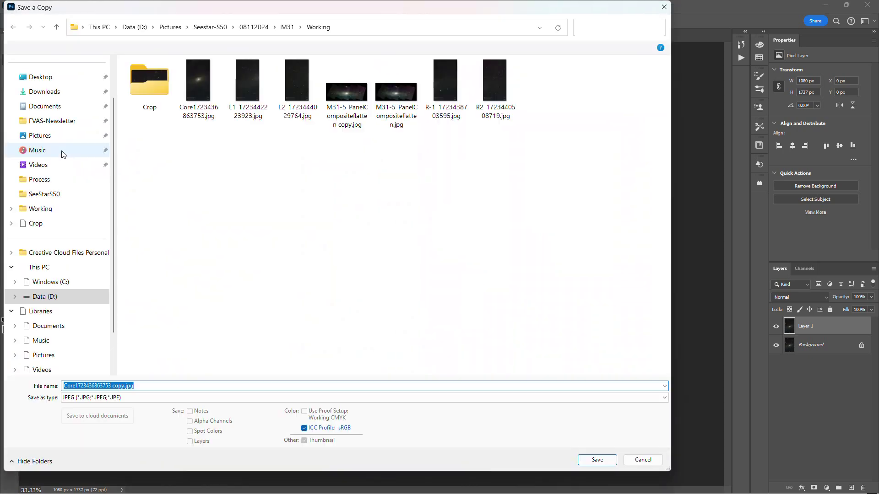
pyautogui.doubleClick(151, 84)
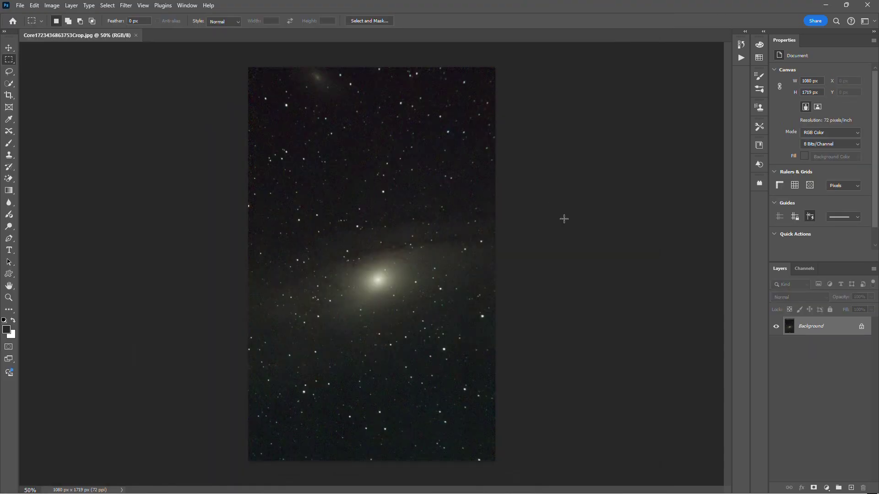
# Step: Inspect the cropped Core image at 200% zoom, zoom back out, and bring up Levels
pyautogui.hotkey('ctrl', '+')
pyautogui.hotkey('ctrl', '+')
pyautogui.hotkey('ctrl', '+')
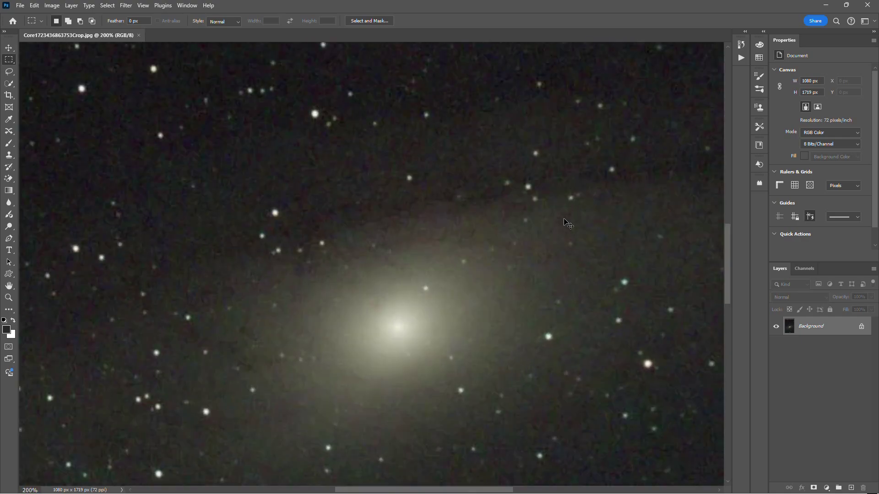
pyautogui.hotkey('ctrl', '-')
pyautogui.hotkey('ctrl', '-')
pyautogui.hotkey('ctrl', '-')
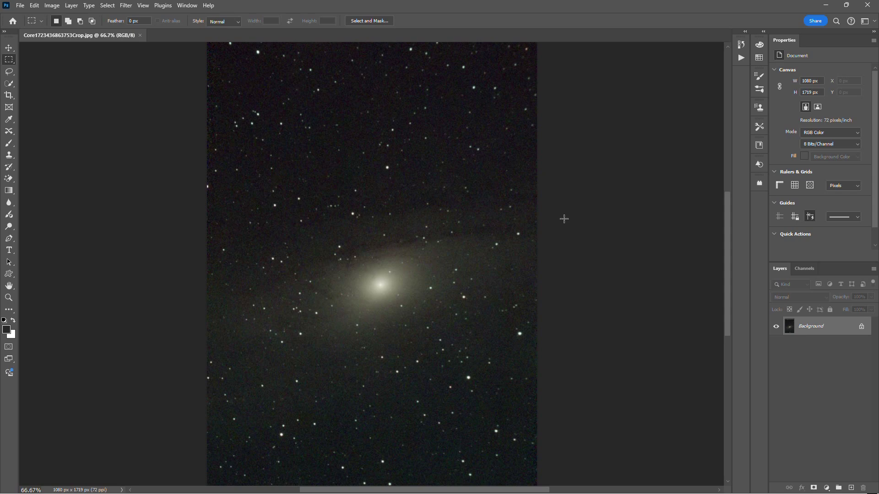
pyautogui.hotkey('ctrl', 'l')
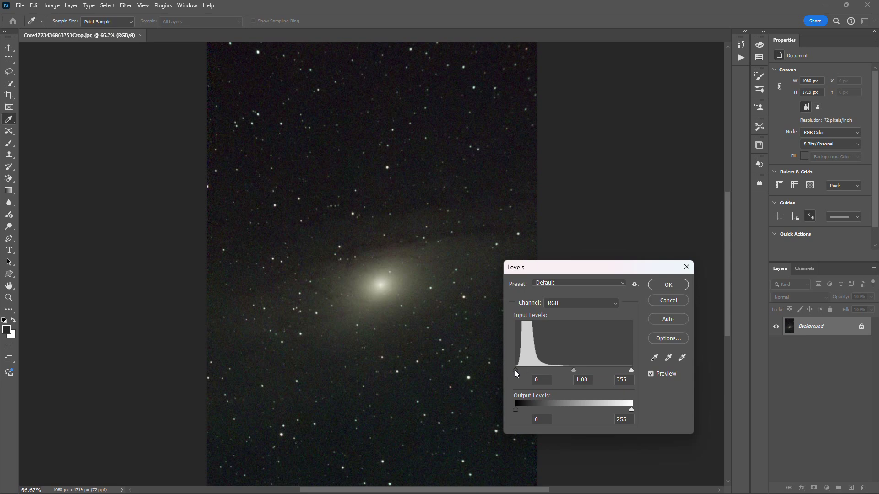
pyautogui.moveTo(515, 370)
pyautogui.mouseDown()
pyautogui.moveTo(540, 372)
pyautogui.moveTo(525, 367)
pyautogui.mouseUp()
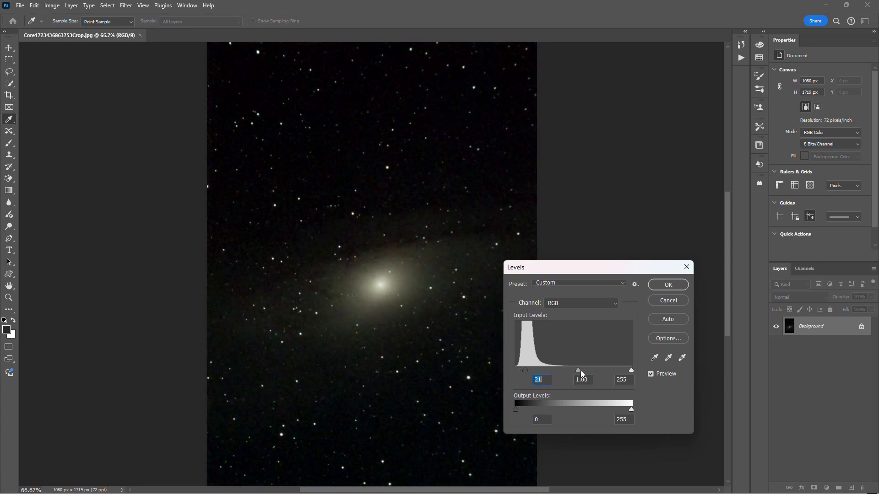
pyautogui.moveTo(579, 369); pyautogui.dragTo(566, 365)
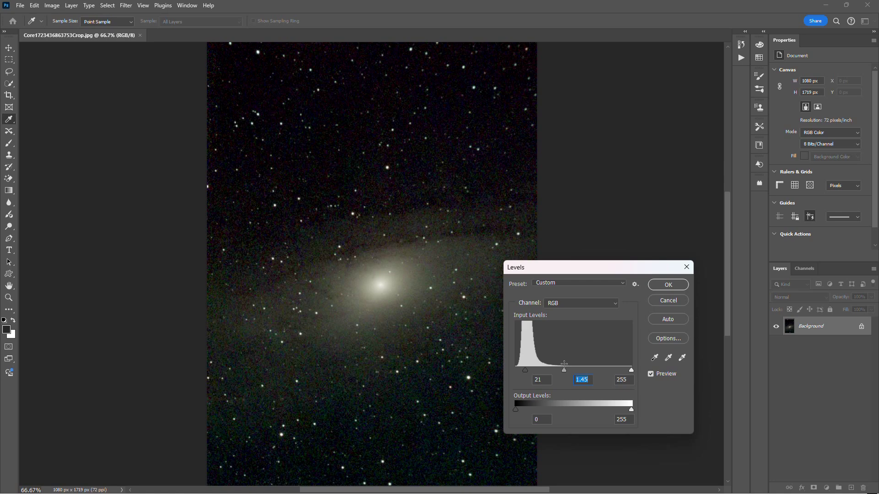
pyautogui.moveTo(526, 369); pyautogui.dragTo(578, 371)
pyautogui.click(541, 378)
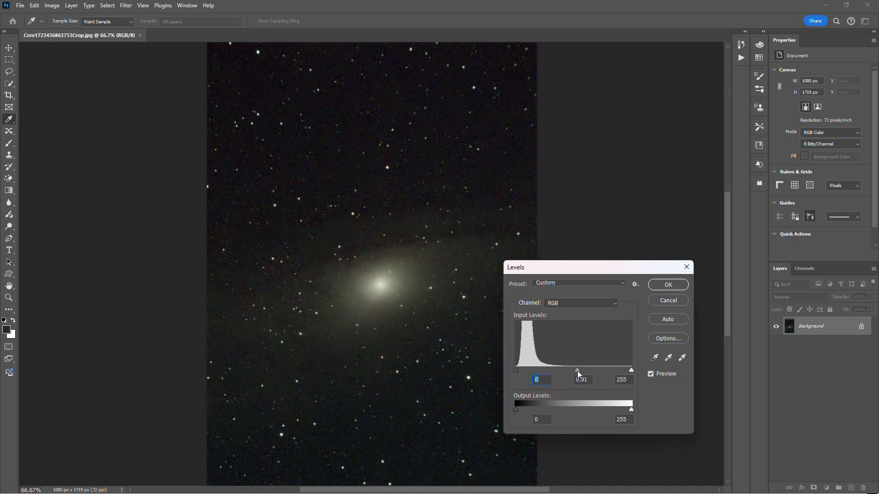
pyautogui.press('Tab')
pyautogui.click(681, 301)
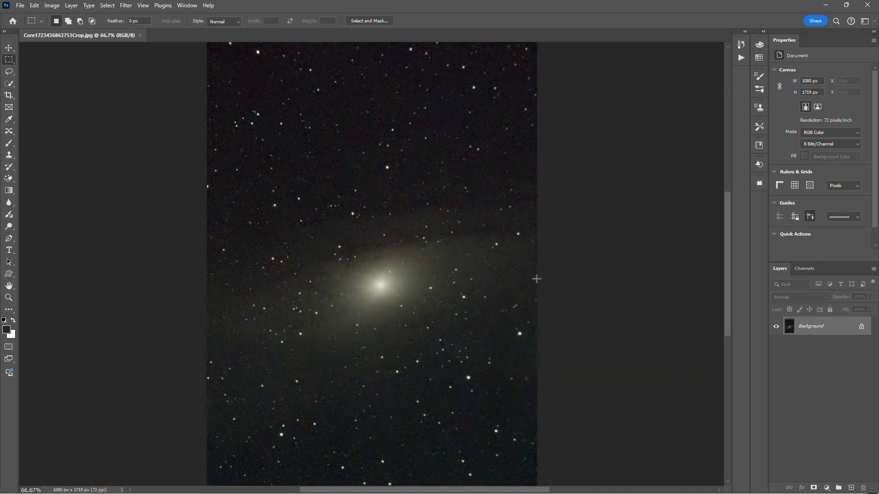
pyautogui.hotkey('ctrl', 'l')
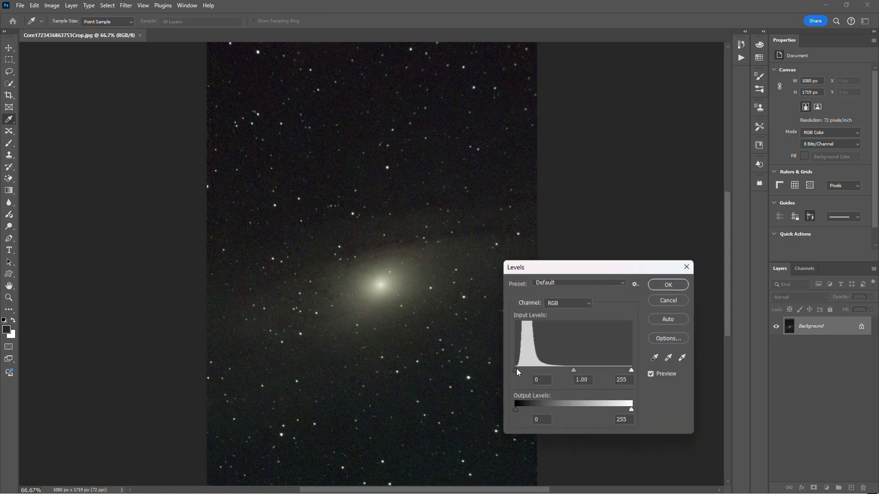
pyautogui.moveTo(516, 370); pyautogui.dragTo(515, 369)
pyautogui.click(658, 301)
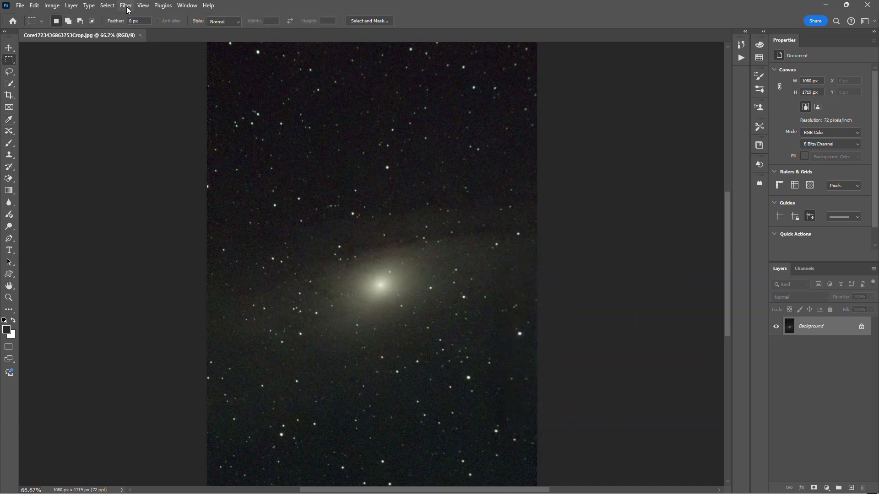
pyautogui.click(126, 5)
# Step: Run Topaz DeNoise AI, compare the preview, and apply Severe Noise at Remove Noise 61, Sharpness 11
pyautogui.moveTo(228, 310)
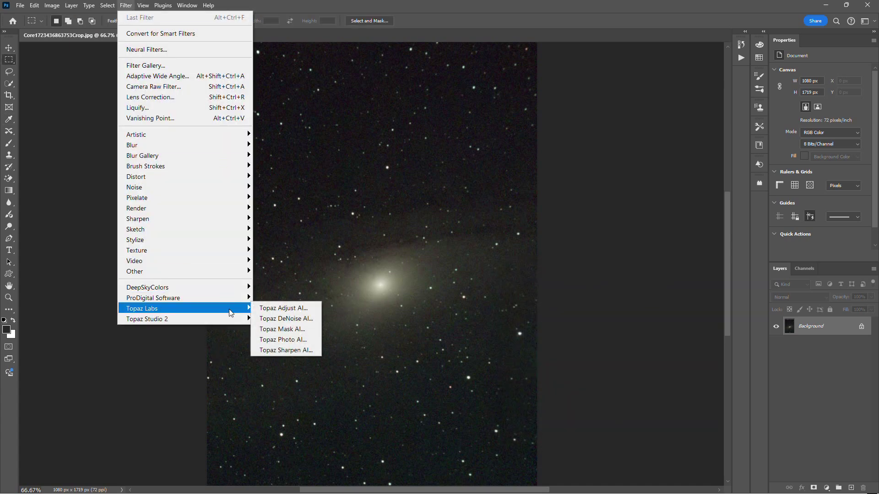
pyautogui.click(289, 320)
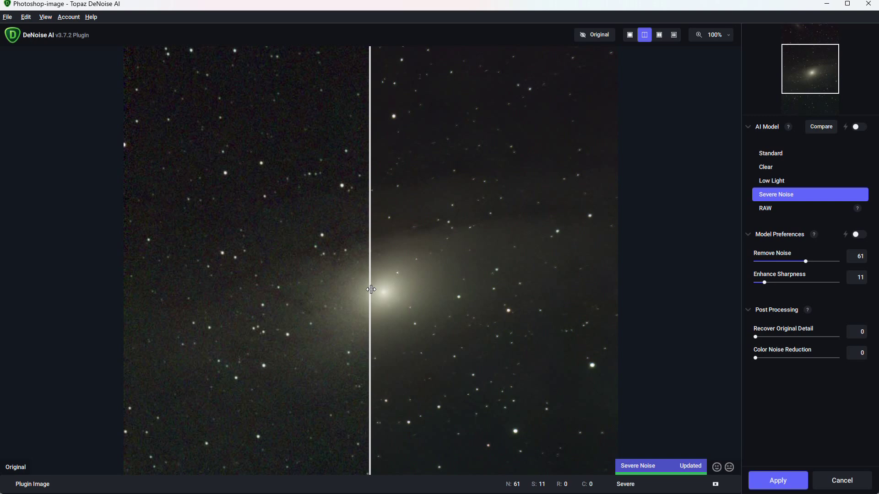
pyautogui.moveTo(372, 289); pyautogui.dragTo(298, 263)
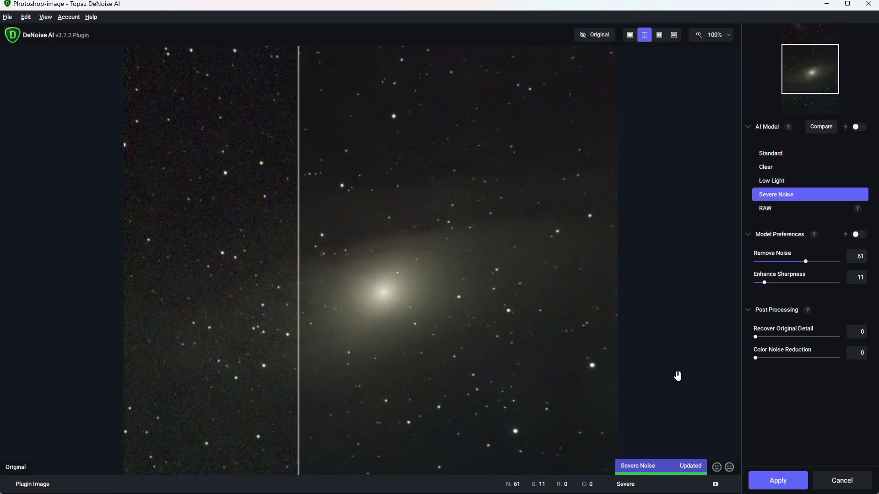
pyautogui.click(783, 483)
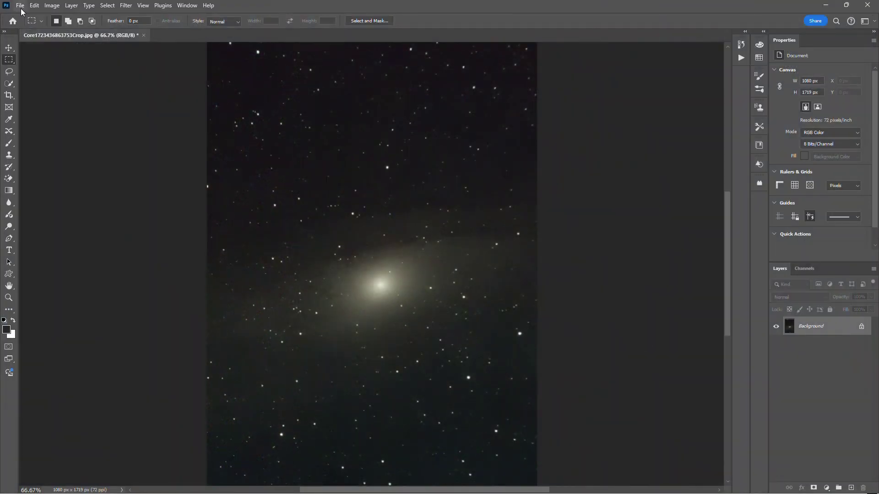
# Step: Save a copy of the denoised Core image as a JPG
pyautogui.click(21, 6)
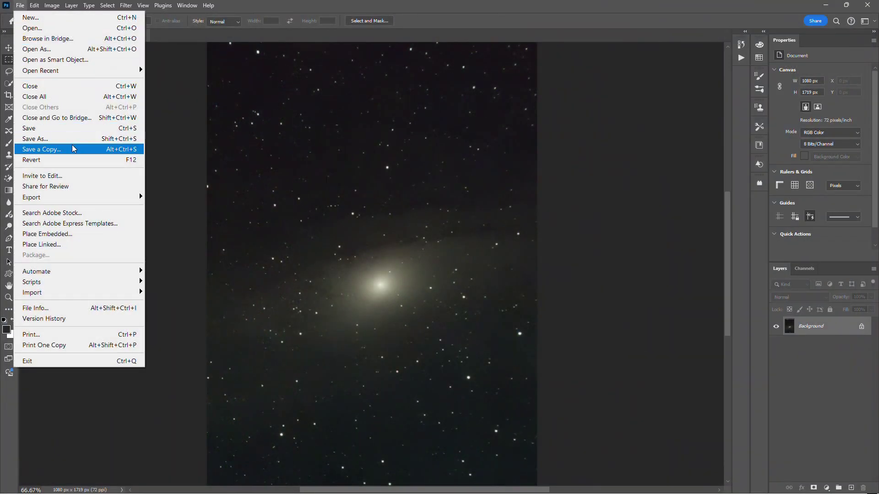
pyautogui.click(71, 150)
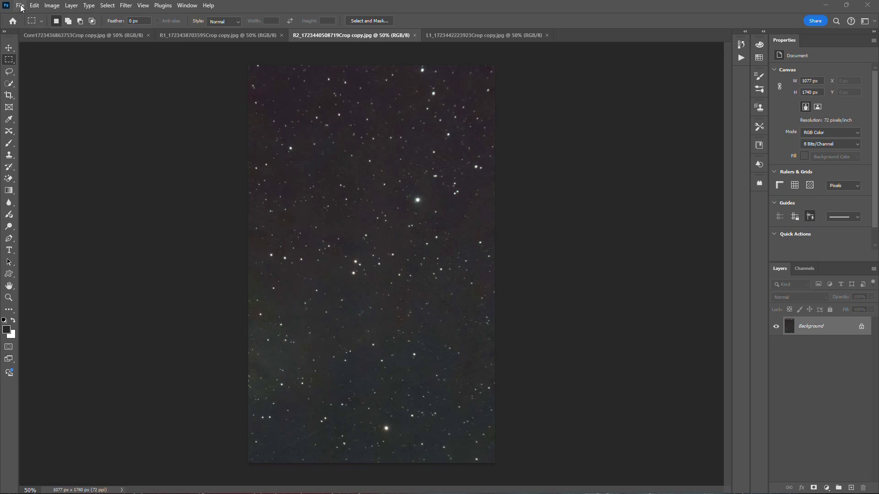
# Step: Cycle through the Core, R1, R2, L1 and L2 panel tabs, ending back on Core
pyautogui.click(34, 34)
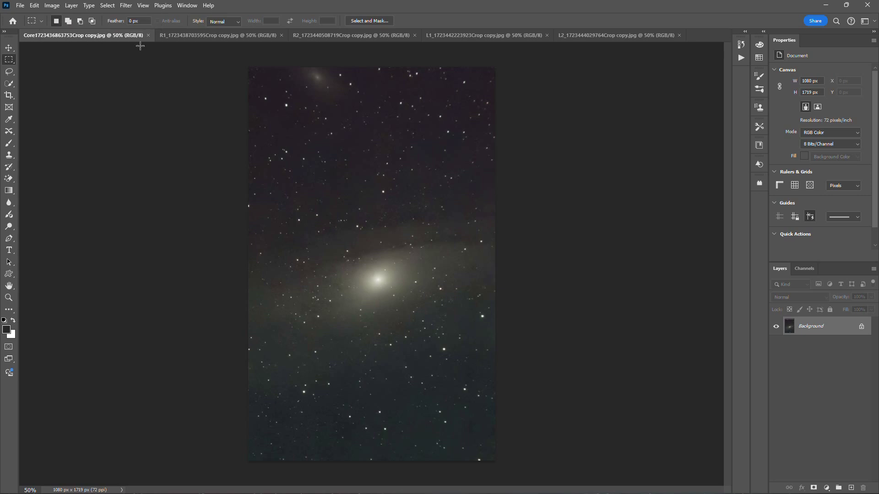
pyautogui.click(198, 34)
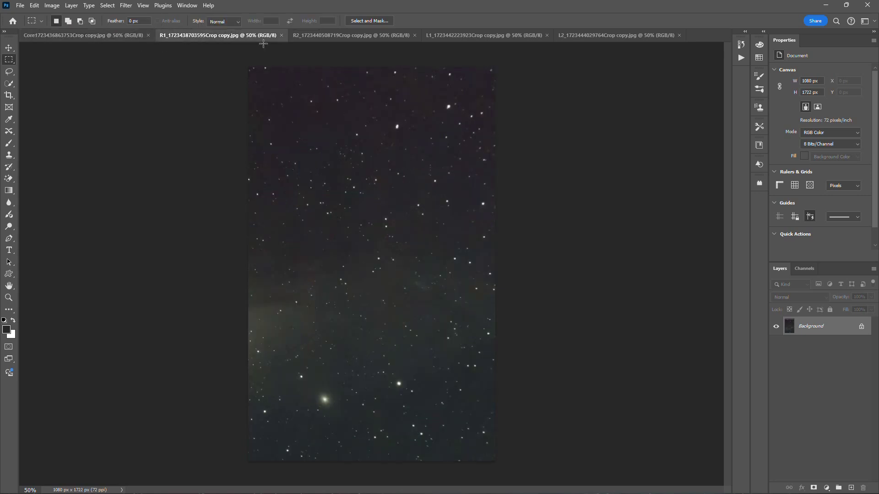
pyautogui.click(368, 37)
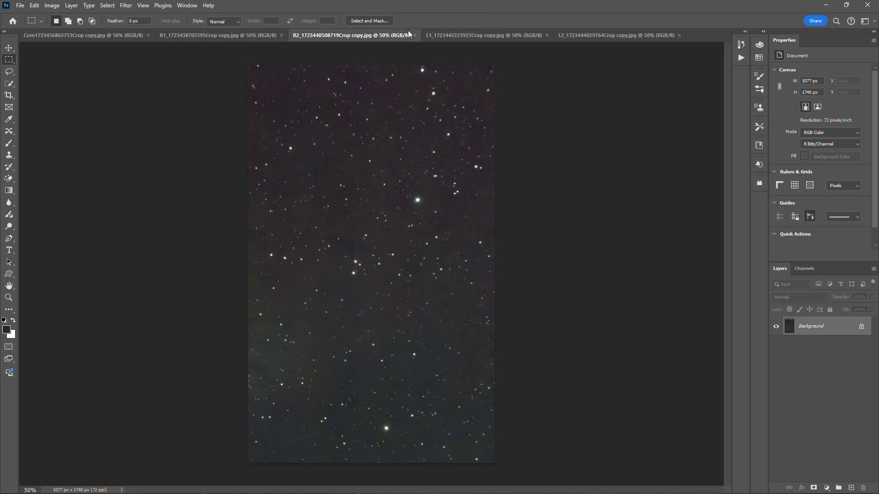
pyautogui.click(458, 35)
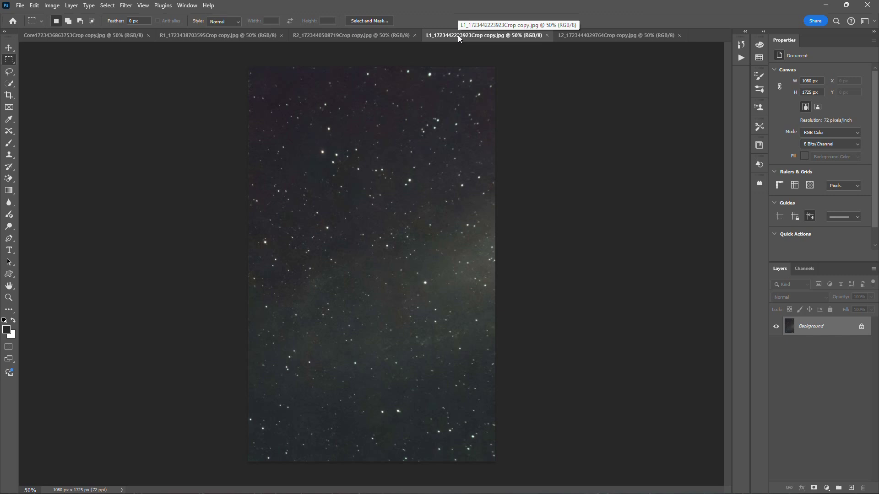
pyautogui.click(572, 35)
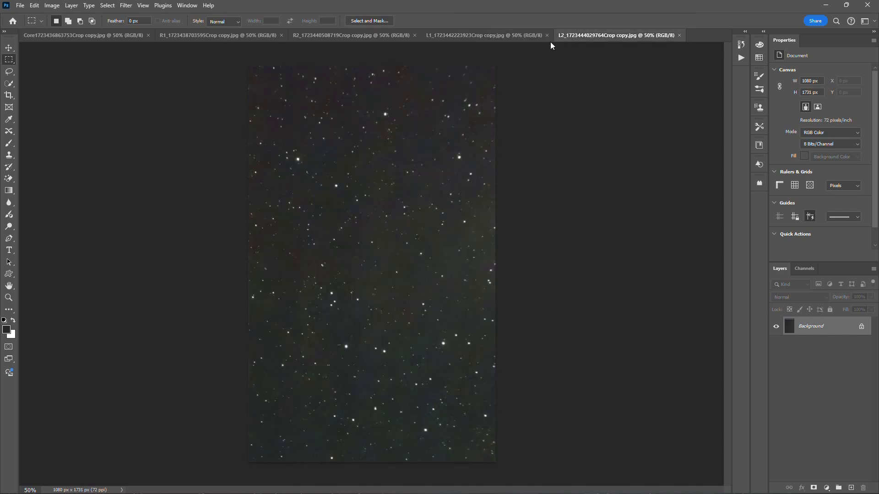
pyautogui.click(23, 35)
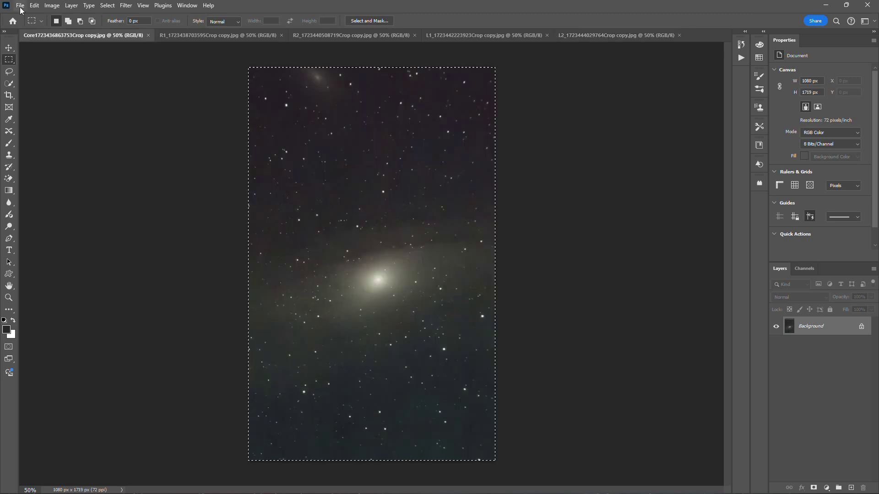
pyautogui.click(20, 6)
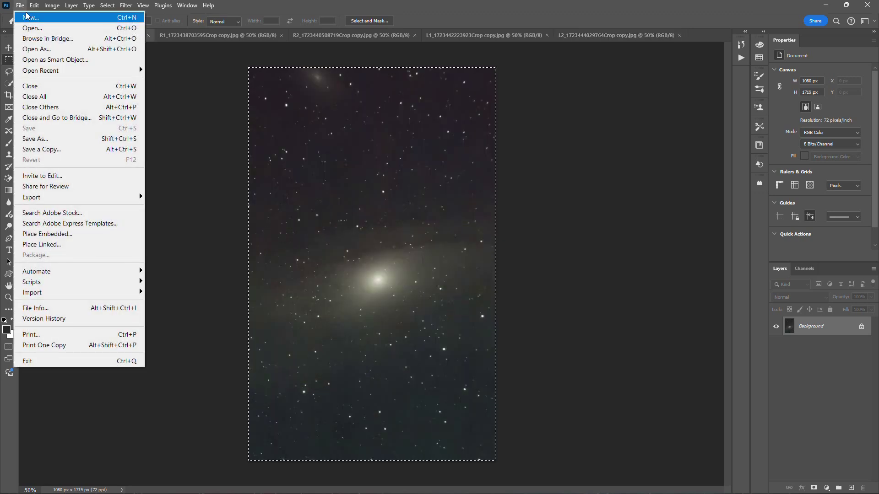
# Step: Create a 10000 x 5200 px white document from the 10000 x 3000 preset, then return to Core
pyautogui.click(27, 18)
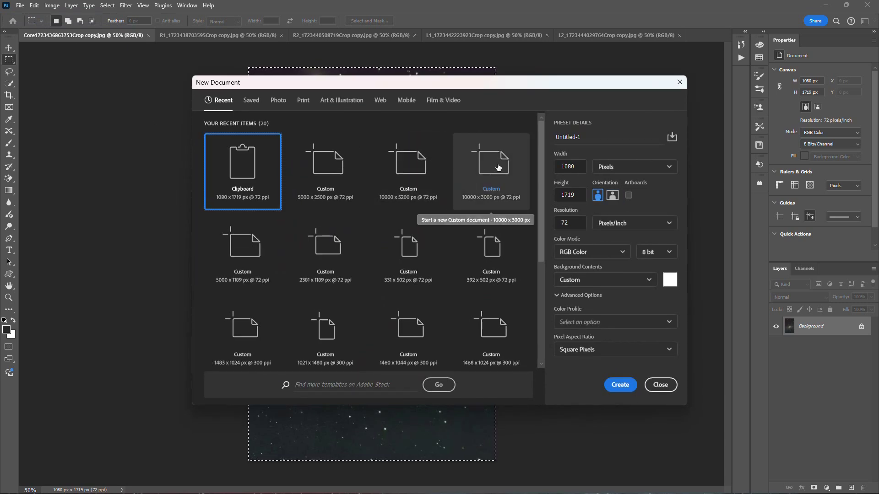
pyautogui.click(498, 167)
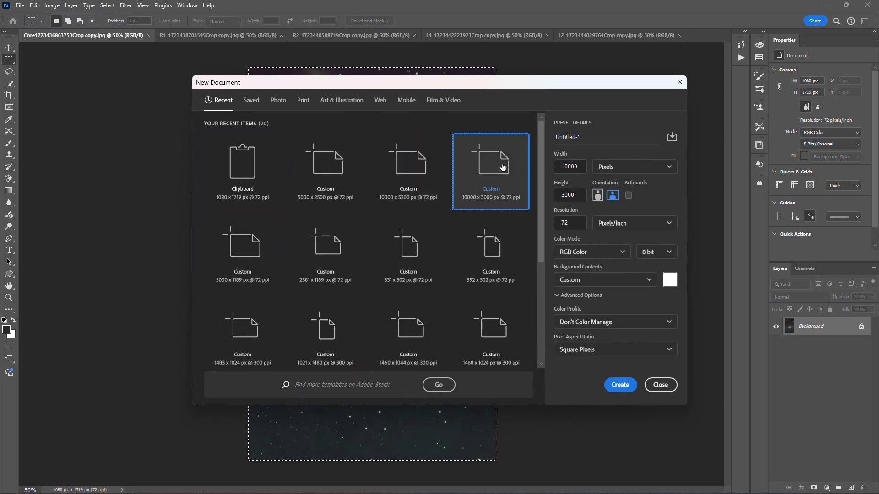
pyautogui.doubleClick(577, 198)
pyautogui.write('52')
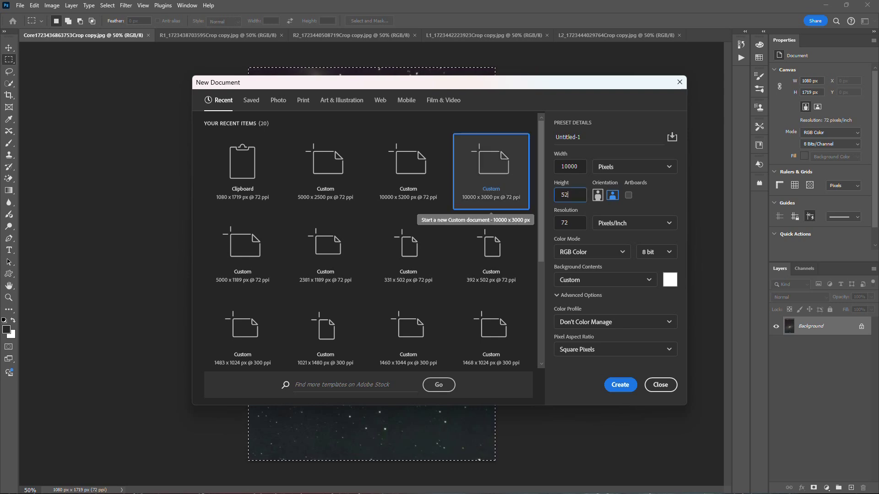
pyautogui.write('00')
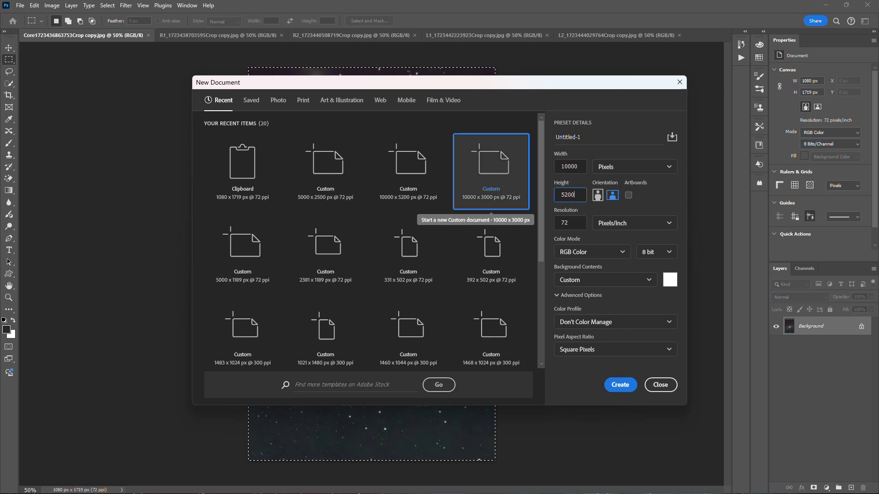
pyautogui.click(621, 384)
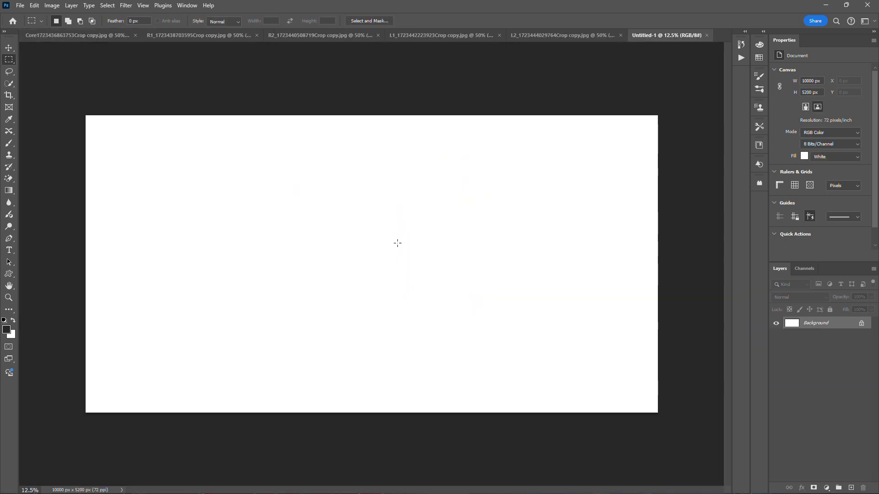
pyautogui.click(41, 37)
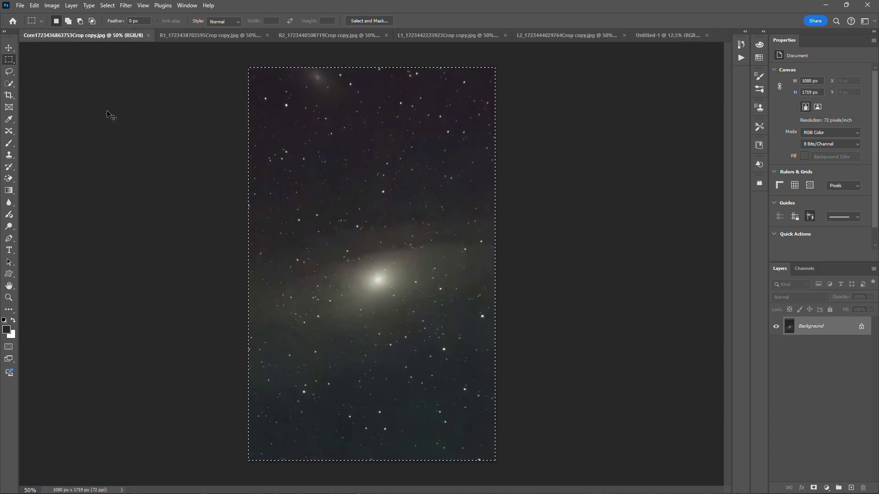
# Step: Paste the Core galaxy into Untitled-1 as Layer 1 and check it zoomed in and out
pyautogui.click(673, 34)
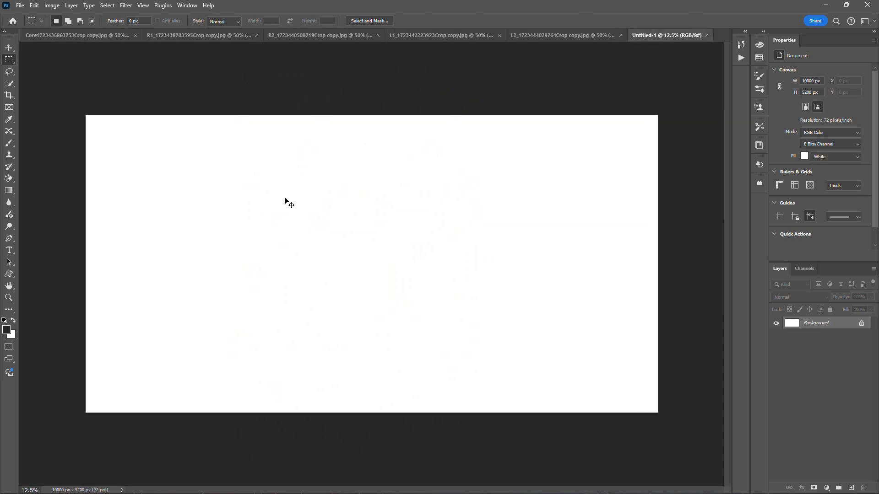
pyautogui.hotkey('ctrl', 'v')
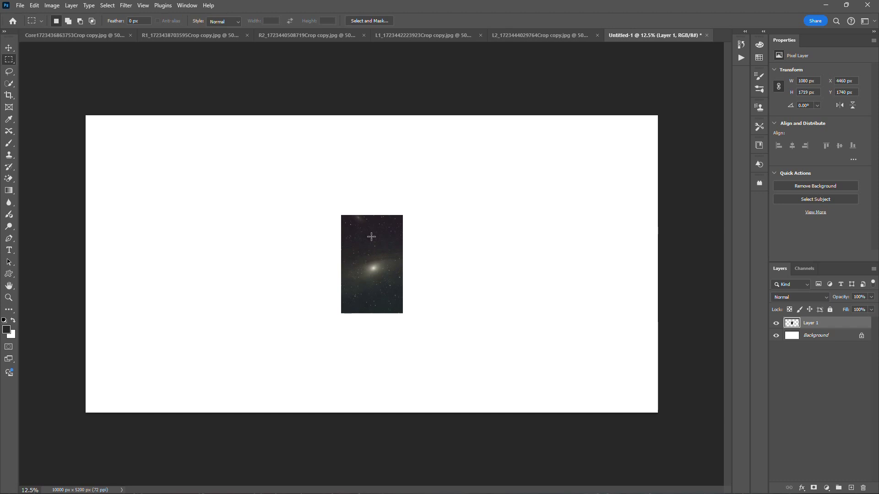
pyautogui.hotkey('ctrl', '+')
pyautogui.hotkey('ctrl', '+')
pyautogui.hotkey('ctrl', '+')
pyautogui.hotkey('ctrl', '+')
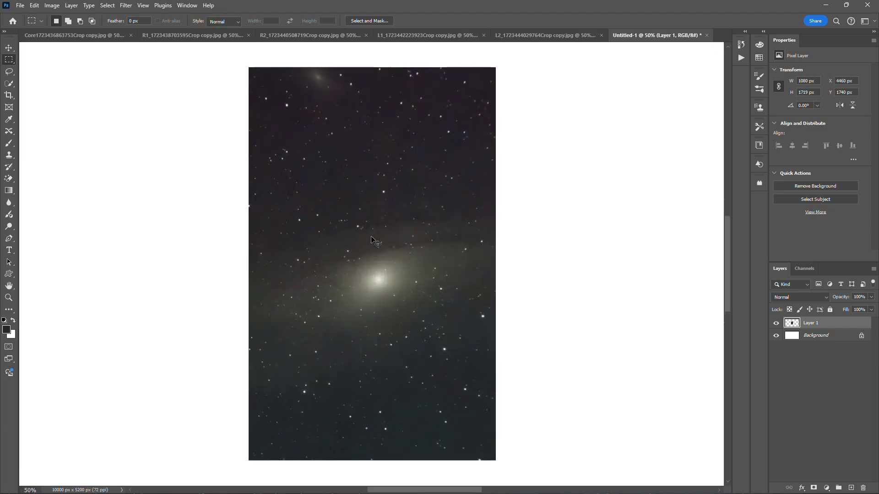
pyautogui.hotkey('ctrl', '-')
pyautogui.hotkey('ctrl', '-')
pyautogui.hotkey('ctrl', '-')
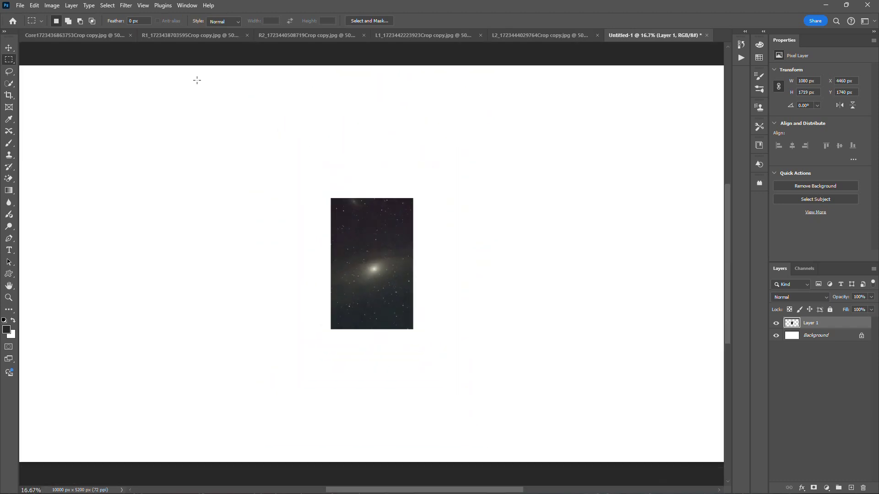
# Step: Paste the R1 star-field panel into Untitled-1 as Layer 2 and drag it up-right beside the galaxy
pyautogui.click(164, 36)
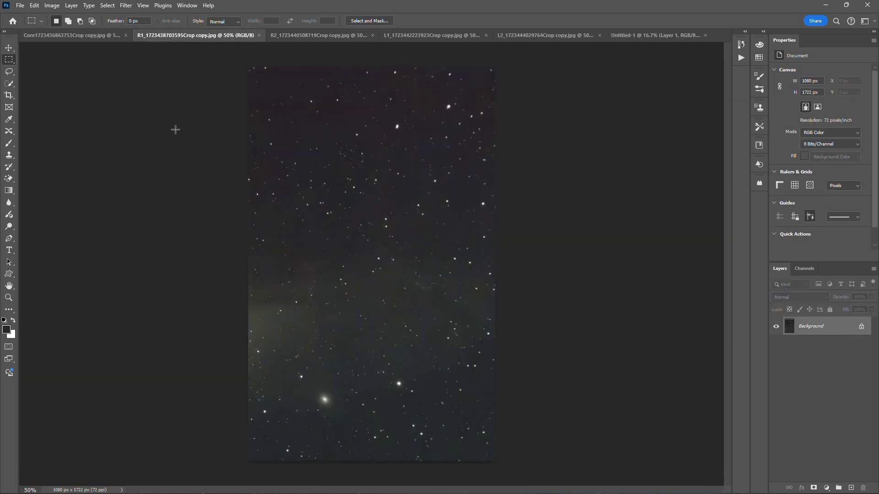
pyautogui.hotkey('ctrl', 'a')
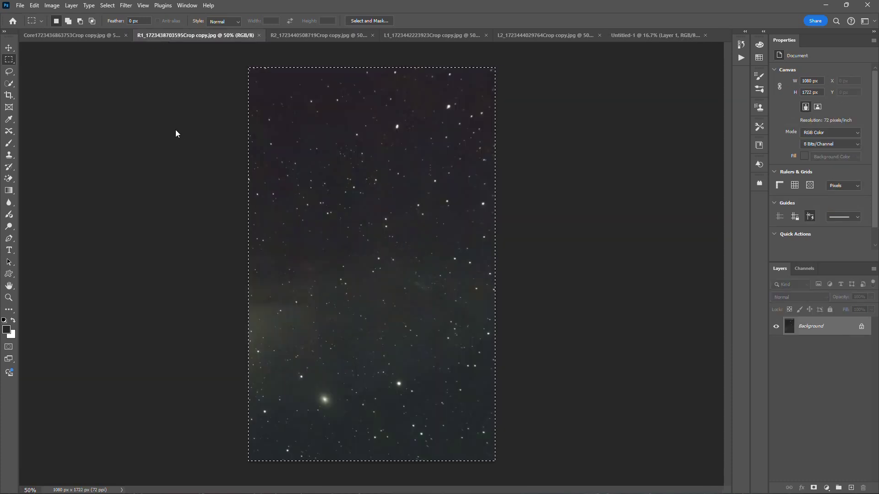
pyautogui.click(639, 36)
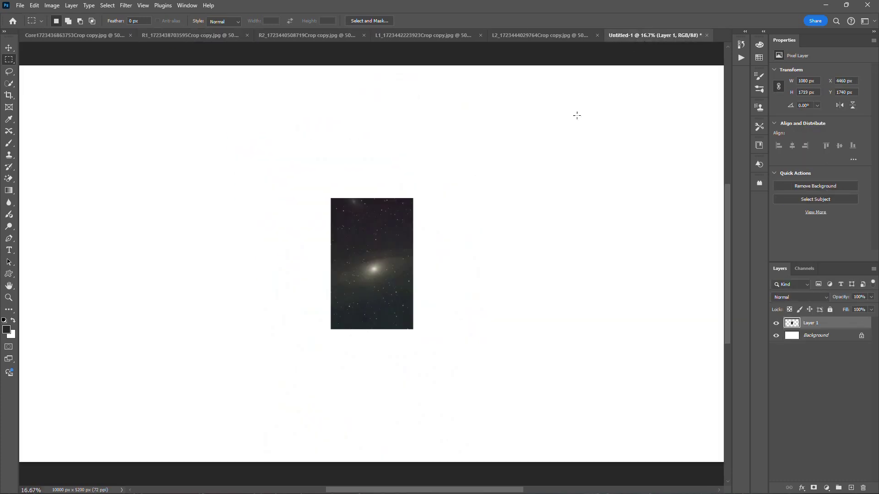
pyautogui.hotkey('ctrl', 'v')
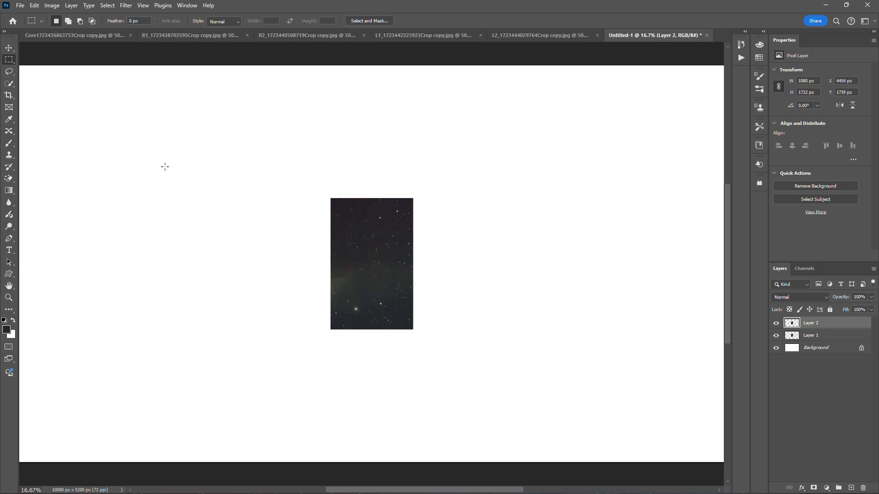
pyautogui.hotkey('ctrl', '+')
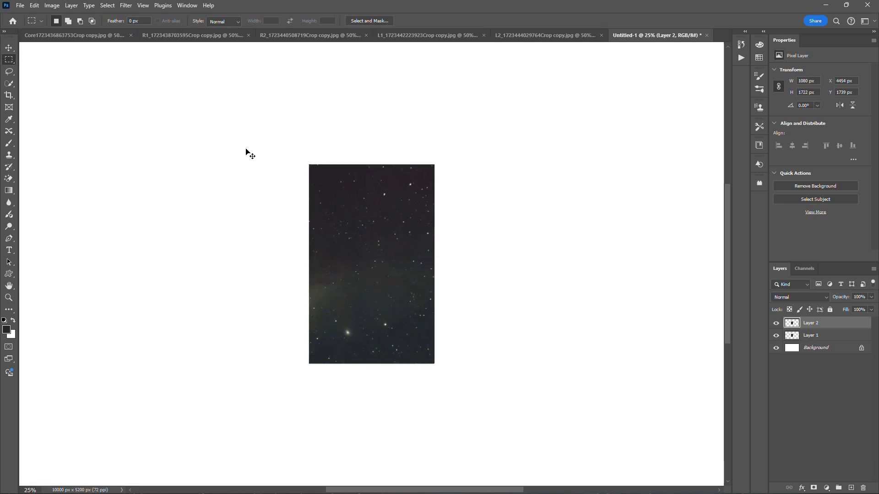
pyautogui.hotkey('ctrl', '+')
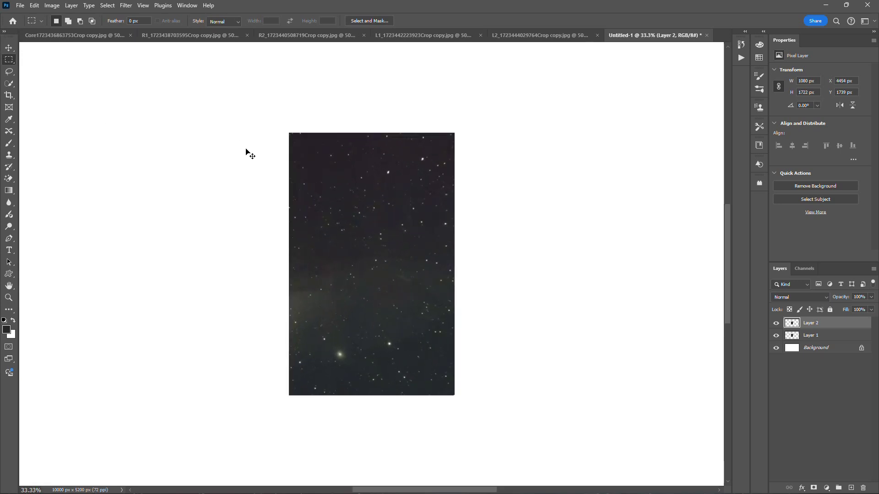
pyautogui.click(9, 47)
pyautogui.moveTo(366, 237); pyautogui.dragTo(502, 188)
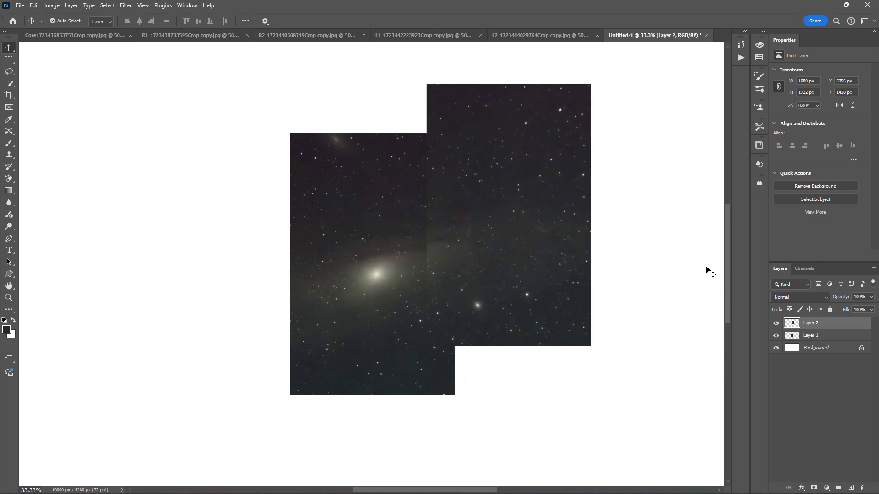
# Step: Zoom to 50% and start a Free Transform on the R1 panel (Layer 2)
pyautogui.hotkey('ctrl', '+')
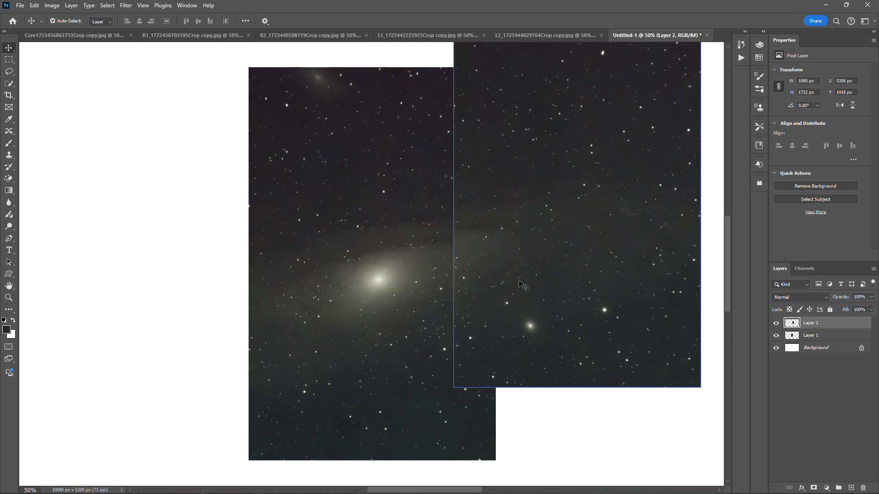
pyautogui.hotkey('ctrl', 'z')
pyautogui.hotkey('ctrl', 'shift', 'z')
pyautogui.press('ctrl')
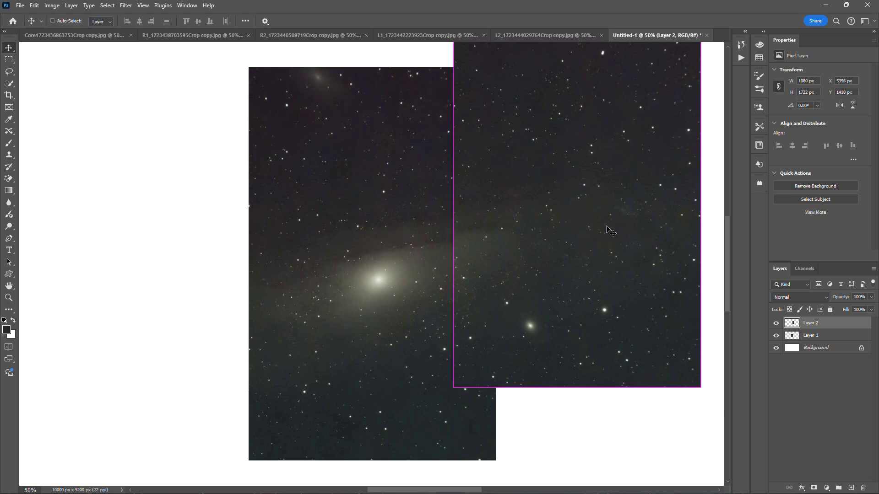
pyautogui.hotkey('ctrl', 't')
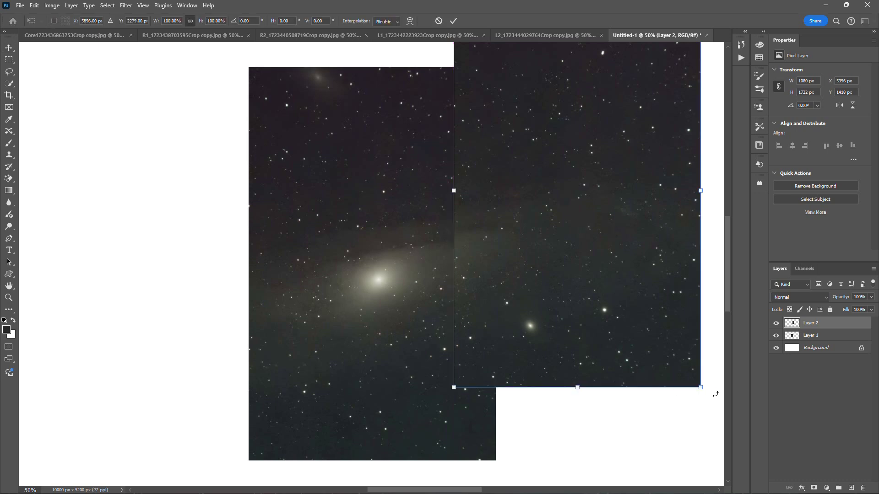
# Step: Rotate the R1 panel about 8.6° clockwise and lower Layer 2 opacity to 64%
pyautogui.moveTo(714, 388); pyautogui.dragTo(685, 407)
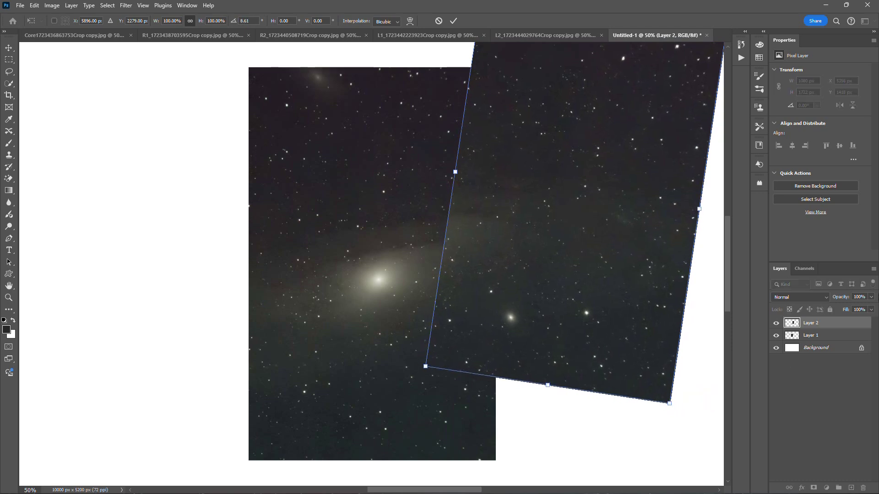
pyautogui.click(871, 297)
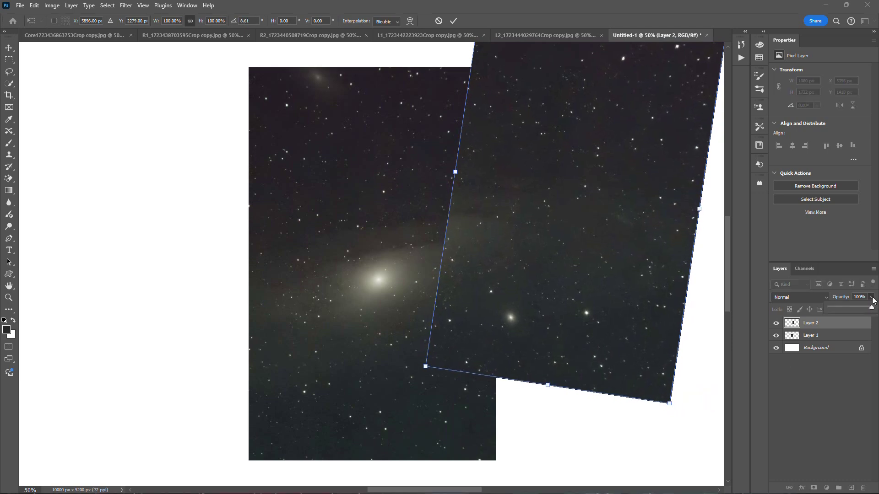
pyautogui.moveTo(869, 310); pyautogui.dragTo(856, 314)
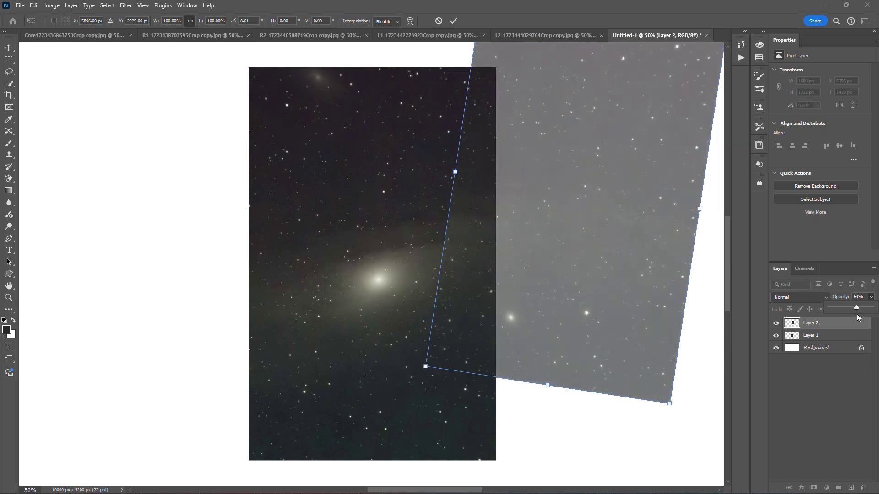
pyautogui.click(731, 266)
# Step: Nudge the R1 panel left and up to about X 5858, Y 2385 px
pyautogui.moveTo(727, 269)
pyautogui.mouseDown()
pyautogui.moveTo(746, 230)
pyautogui.moveTo(727, 256)
pyautogui.mouseUp()
pyautogui.moveTo(545, 313); pyautogui.dragTo(536, 338)
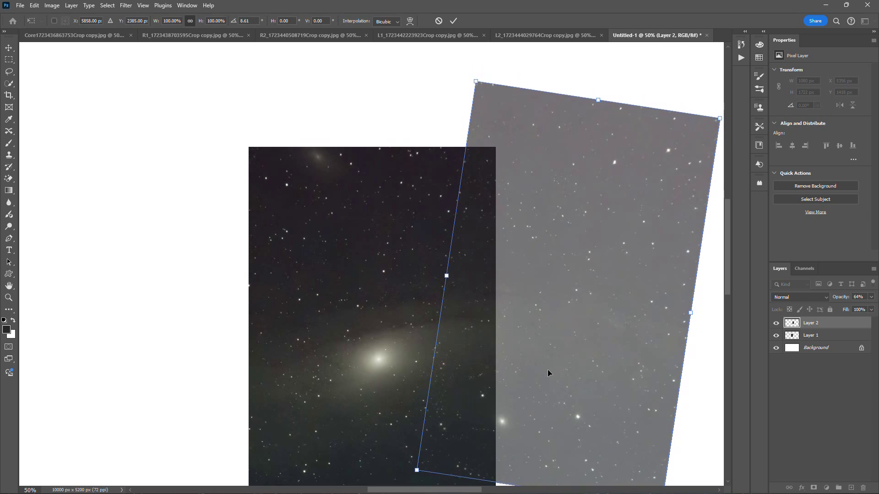
pyautogui.scroll(-5, 547, 370)
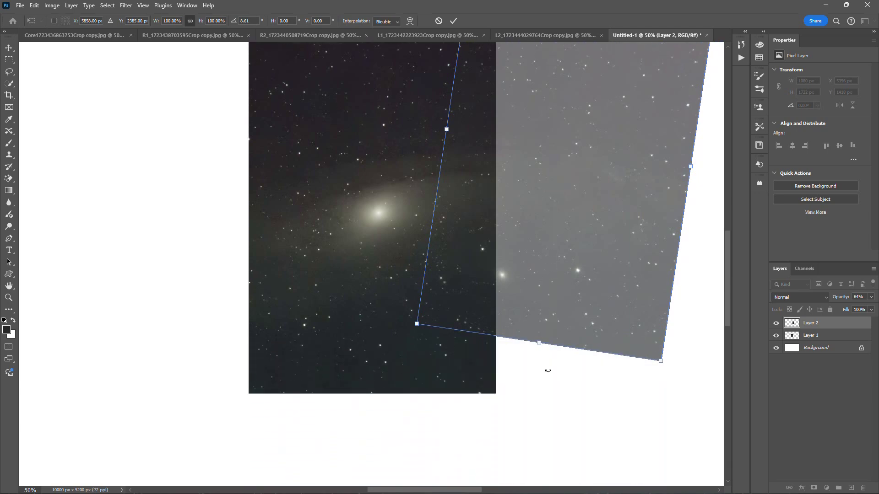
# Step: Check the overlapping stars up close, shift the R1 panel, and start reducing its tilt
pyautogui.hotkey('ctrl', '+')
pyautogui.hotkey('ctrl', '+')
pyautogui.hotkey('ctrl', '+')
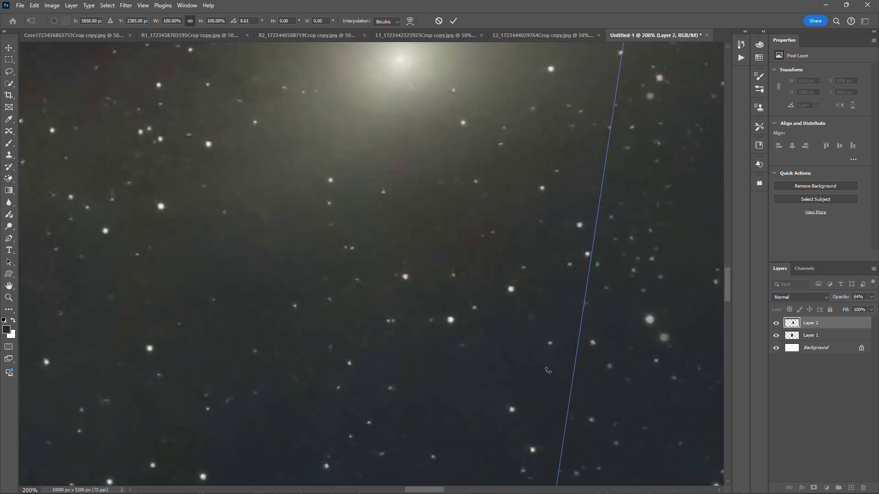
pyautogui.hotkey('ctrl', '-')
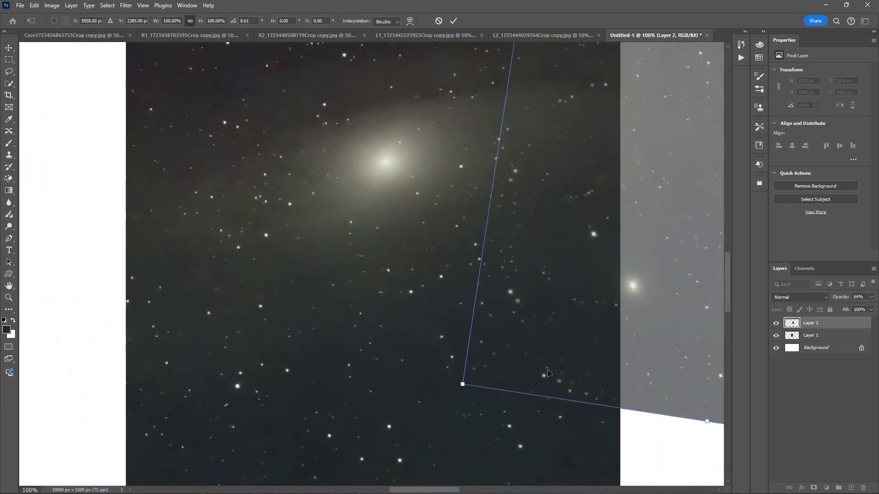
pyautogui.moveTo(631, 293)
pyautogui.mouseDown()
pyautogui.moveTo(622, 309)
pyautogui.moveTo(632, 295)
pyautogui.mouseUp()
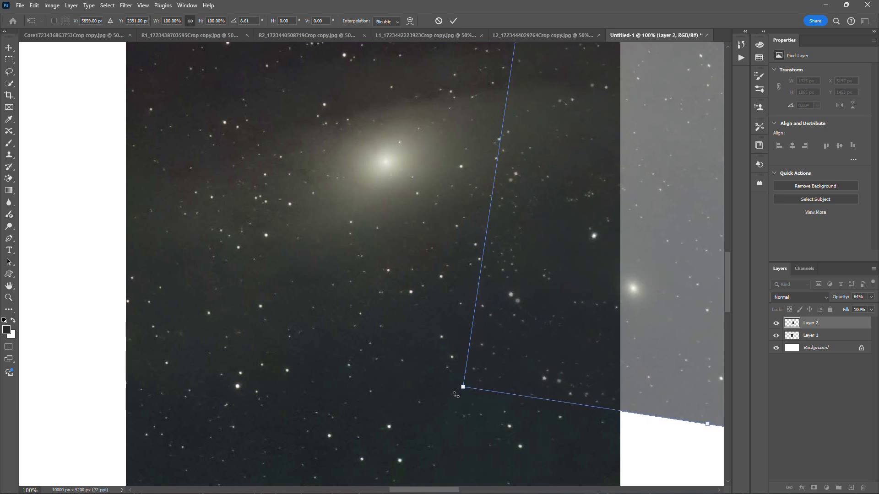
pyautogui.moveTo(455, 395); pyautogui.dragTo(462, 399)
pyautogui.moveTo(605, 310); pyautogui.dragTo(604, 309)
pyautogui.moveTo(452, 395); pyautogui.dragTo(456, 396)
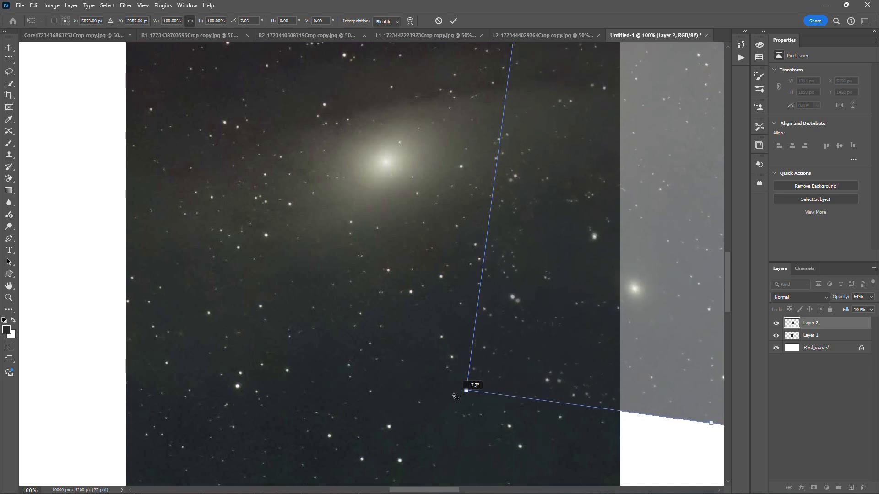
pyautogui.moveTo(580, 351); pyautogui.dragTo(573, 341)
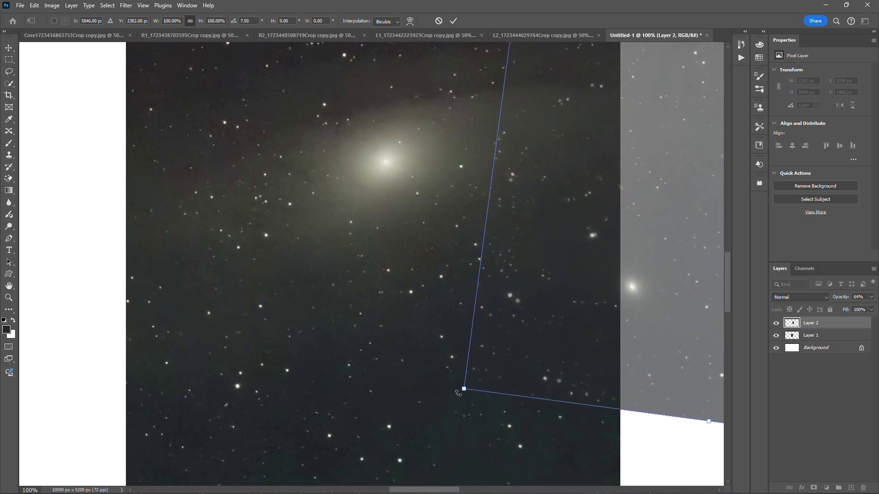
# Step: Bring the R1 panel's tilt down to 3.58° and nudge it to about X 5822, Y 2358 px
pyautogui.moveTo(459, 395); pyautogui.dragTo(468, 398)
pyautogui.moveTo(572, 379); pyautogui.dragTo(577, 376)
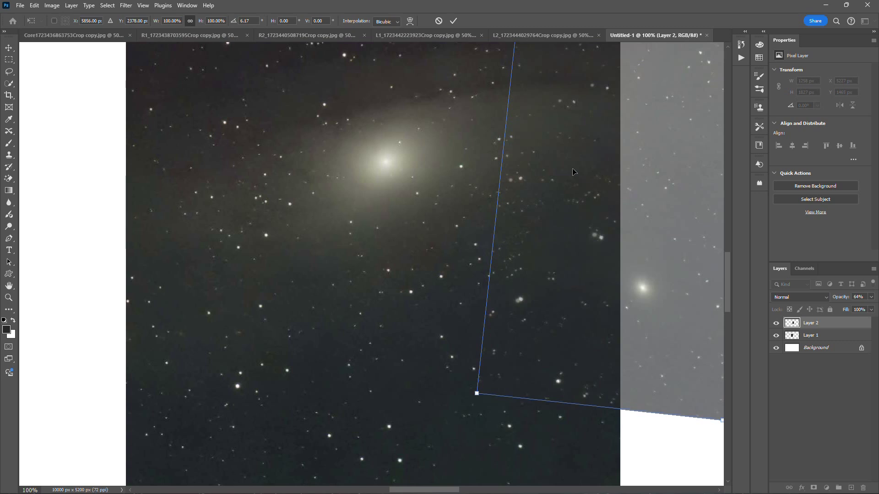
pyautogui.moveTo(455, 402); pyautogui.dragTo(469, 415)
pyautogui.moveTo(709, 299); pyautogui.dragTo(666, 275)
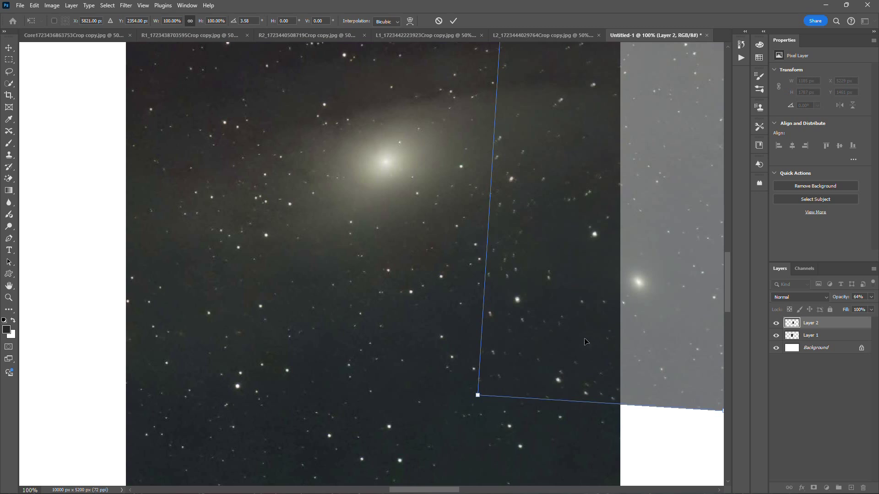
pyautogui.moveTo(585, 342); pyautogui.dragTo(585, 344)
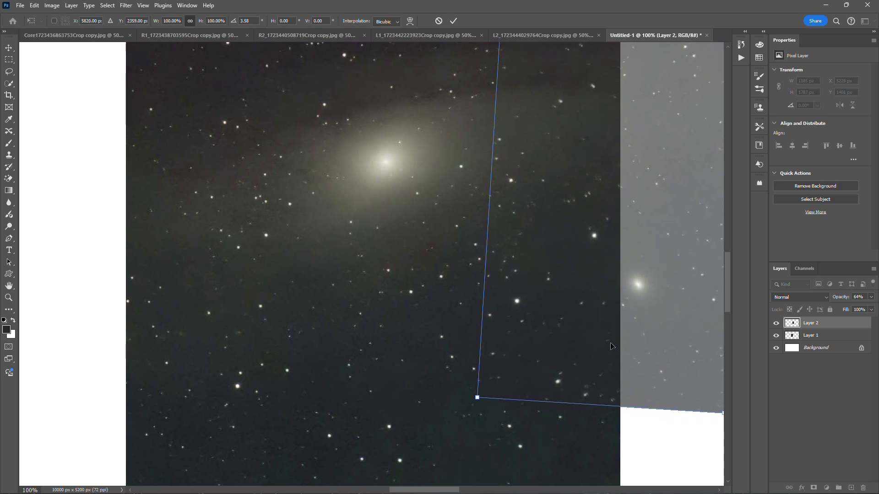
pyautogui.moveTo(612, 347); pyautogui.dragTo(613, 346)
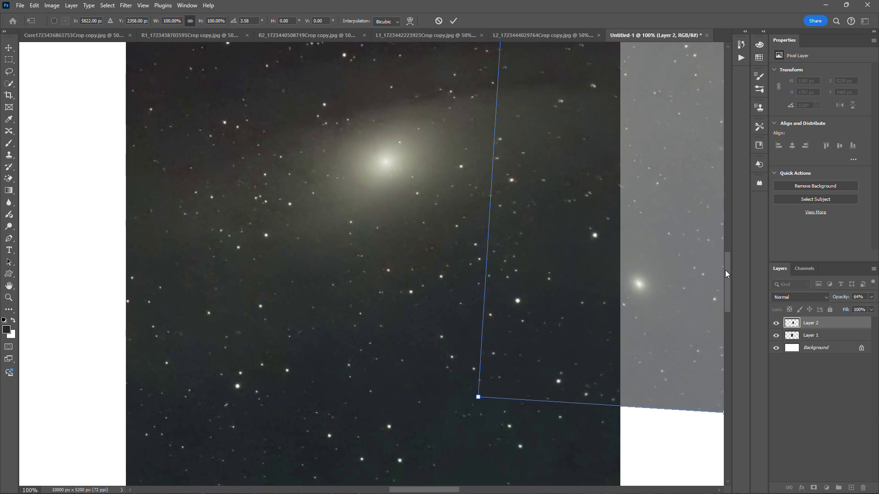
pyautogui.moveTo(726, 271); pyautogui.dragTo(748, 209)
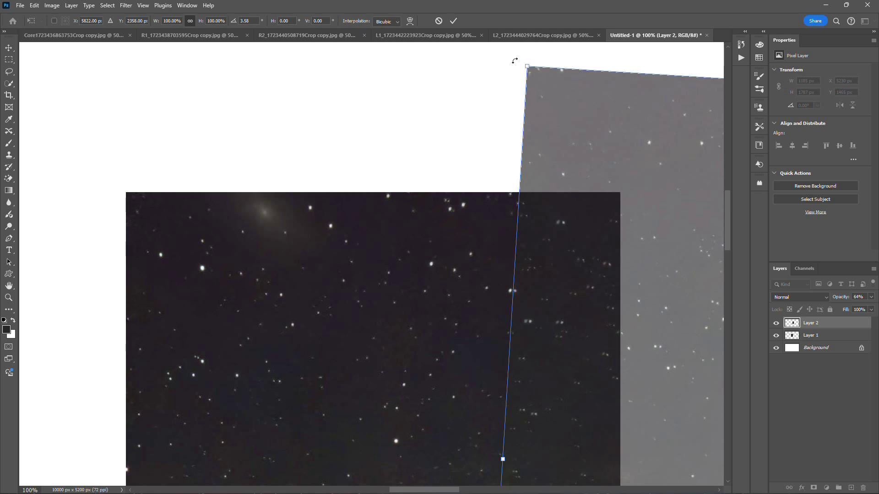
# Step: Rotate the R1 panel to 3.08° and shift it to about X 5814, Y 2355 px
pyautogui.moveTo(514, 60); pyautogui.dragTo(511, 62)
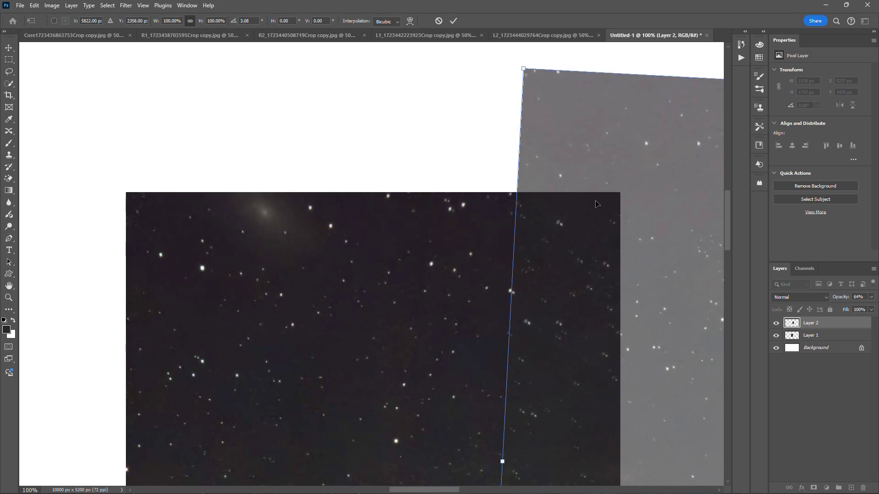
pyautogui.moveTo(607, 272); pyautogui.dragTo(605, 273)
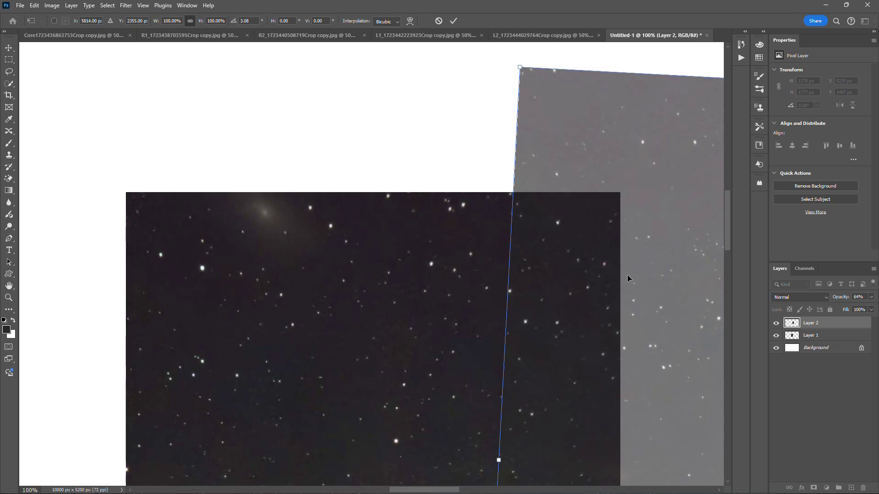
pyautogui.moveTo(727, 220); pyautogui.dragTo(748, 212)
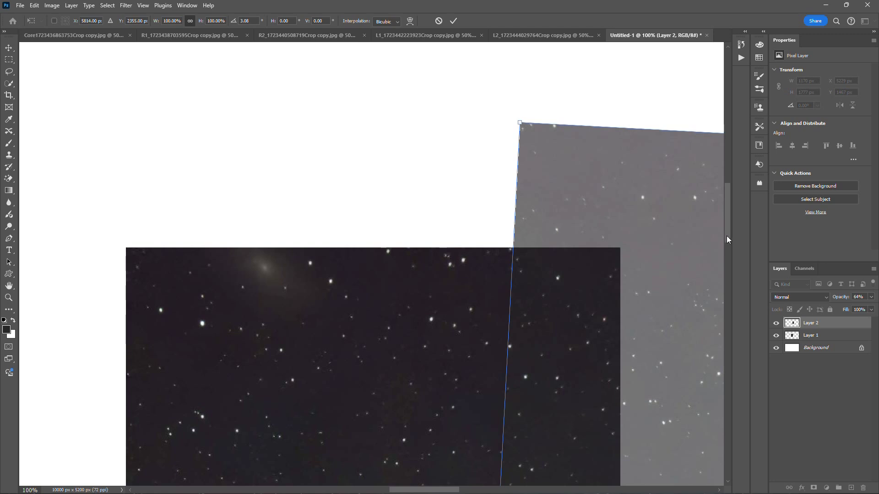
pyautogui.moveTo(726, 235); pyautogui.dragTo(735, 280)
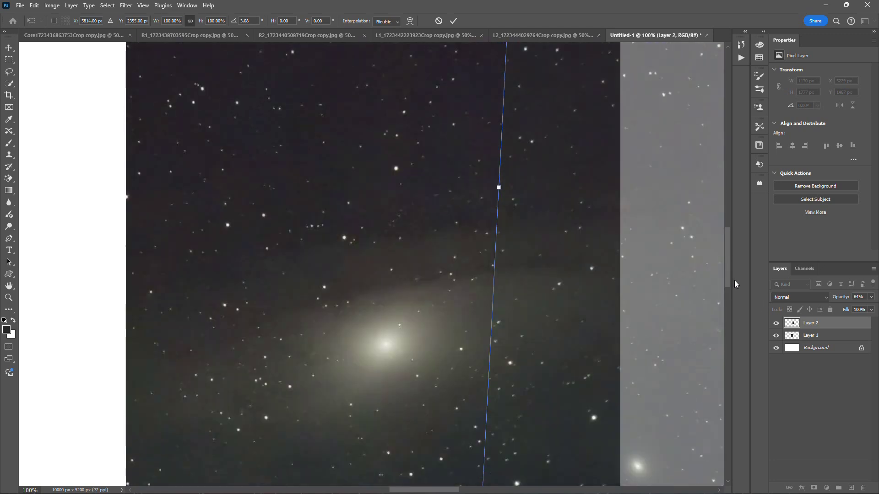
# Step: Set Layer 2 opacity back to 100% and commit the rotation and position
pyautogui.click(872, 297)
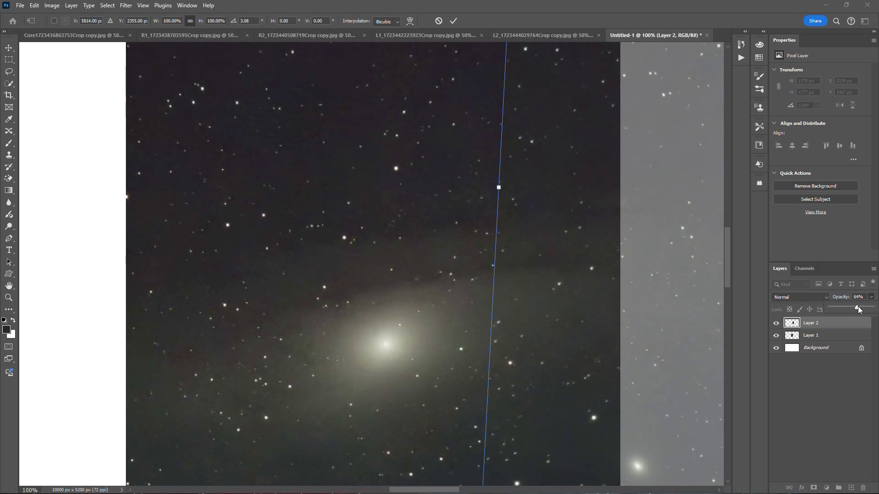
pyautogui.moveTo(858, 306); pyautogui.dragTo(877, 308)
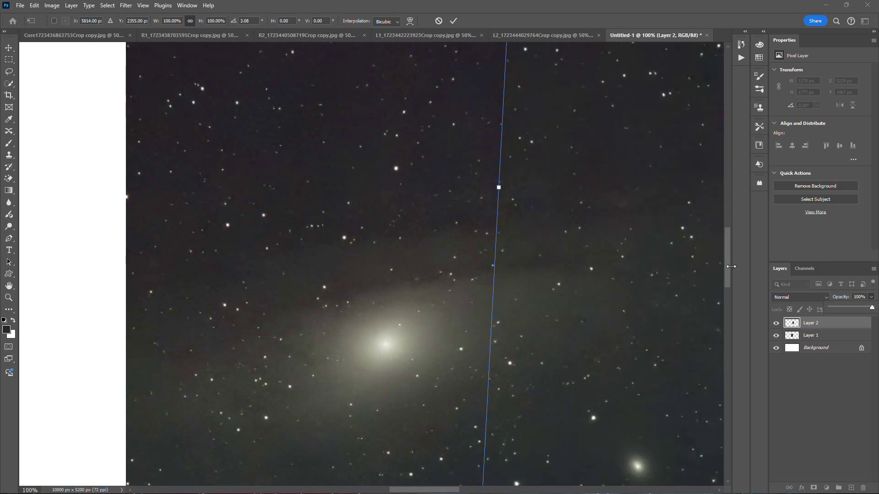
pyautogui.hotkey('ctrl', '-')
pyautogui.hotkey('ctrl', '-')
pyautogui.hotkey('ctrl', '-')
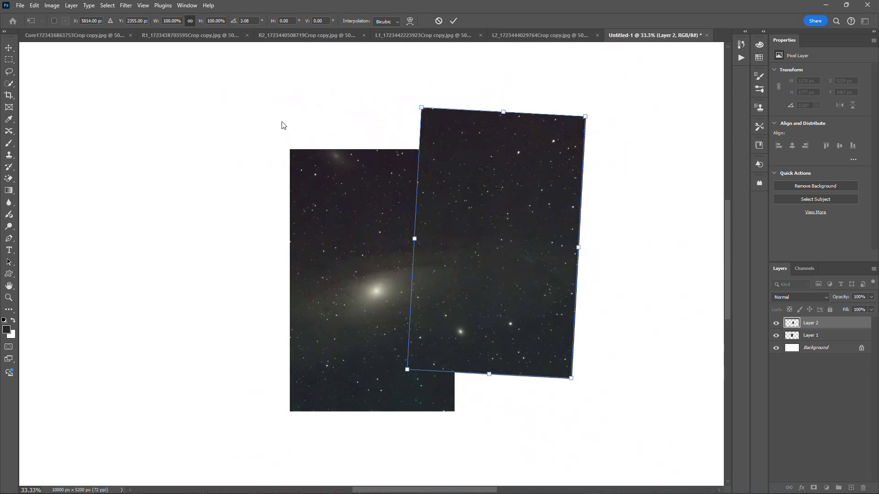
pyautogui.press('Return')
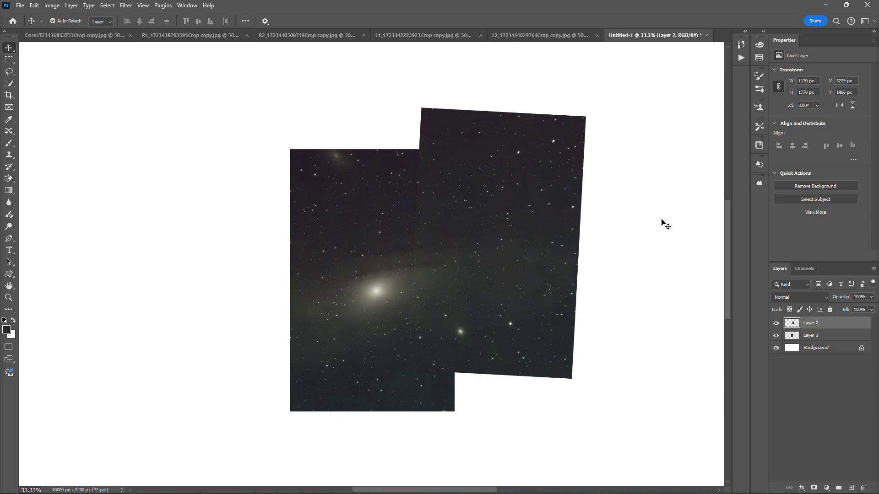
# Step: Inspect the seam between the two panels at 100% zoom, then return to 50%
pyautogui.press('ctrl')
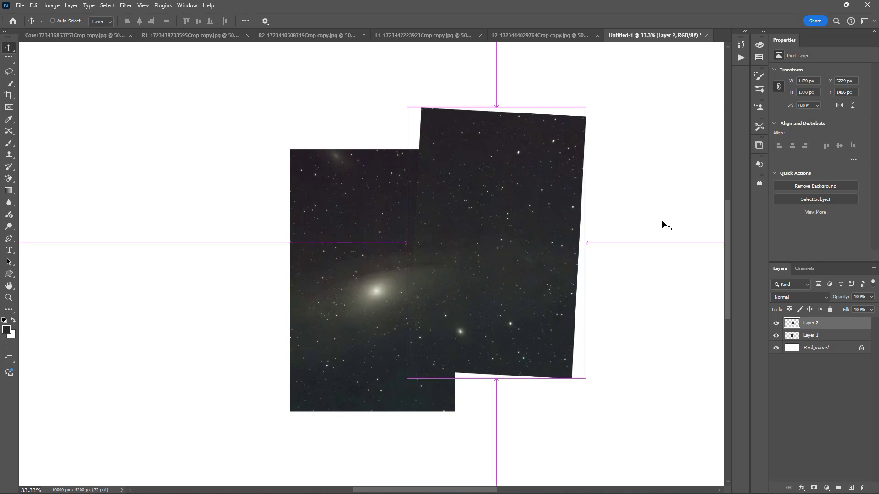
pyautogui.hotkey('ctrl', '1')
pyautogui.keyDown('ctrl'); pyautogui.click(252, 233); pyautogui.keyUp('ctrl')
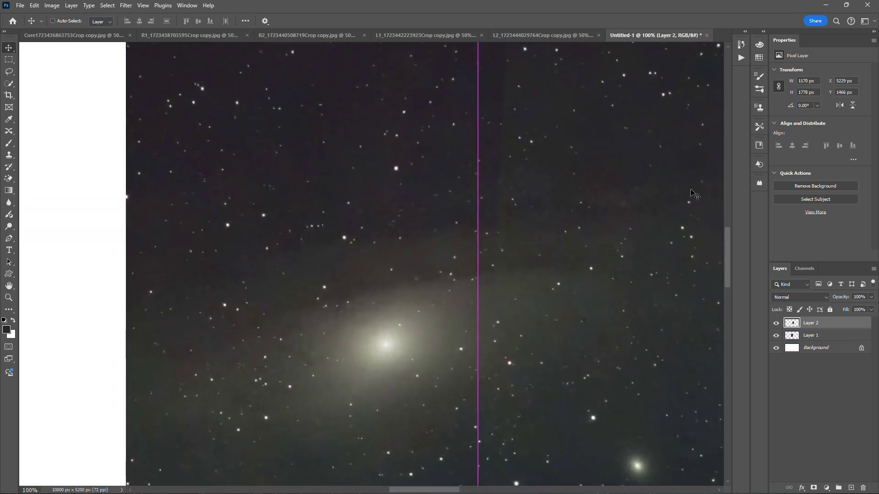
pyautogui.hotkey('ctrl', '+')
pyautogui.hotkey('ctrl', '-')
pyautogui.hotkey('ctrl', '-')
pyautogui.hotkey('ctrl', '-')
pyautogui.hotkey('ctrl', '-')
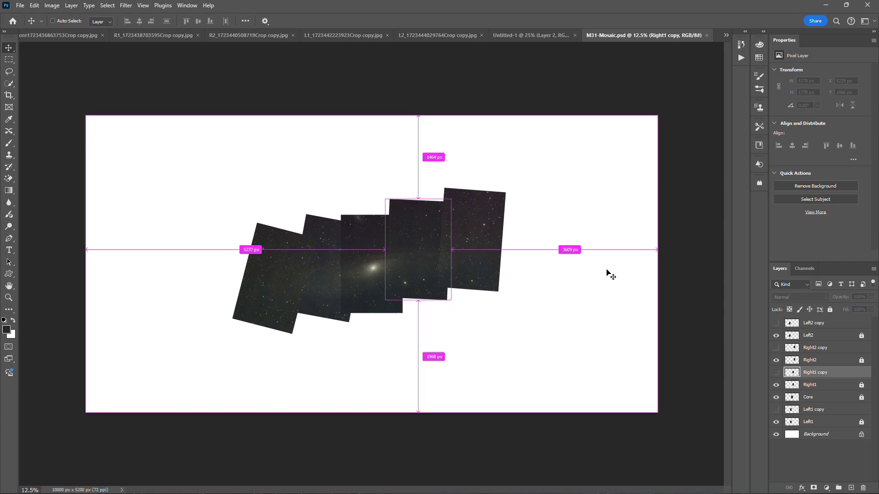
pyautogui.hotkey('ctrl', '+')
pyautogui.hotkey('ctrl', '+')
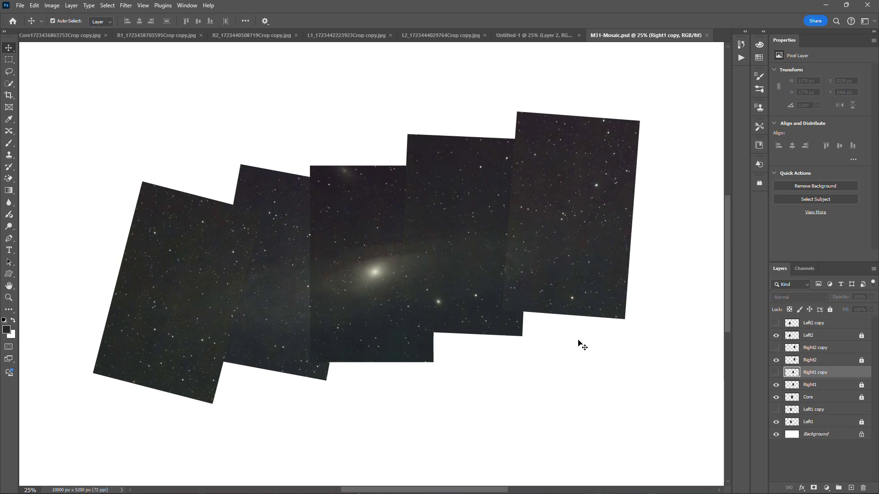
# Step: Briefly show and hide the Left1 copy and Left2 copy panels to compare them
pyautogui.click(775, 410)
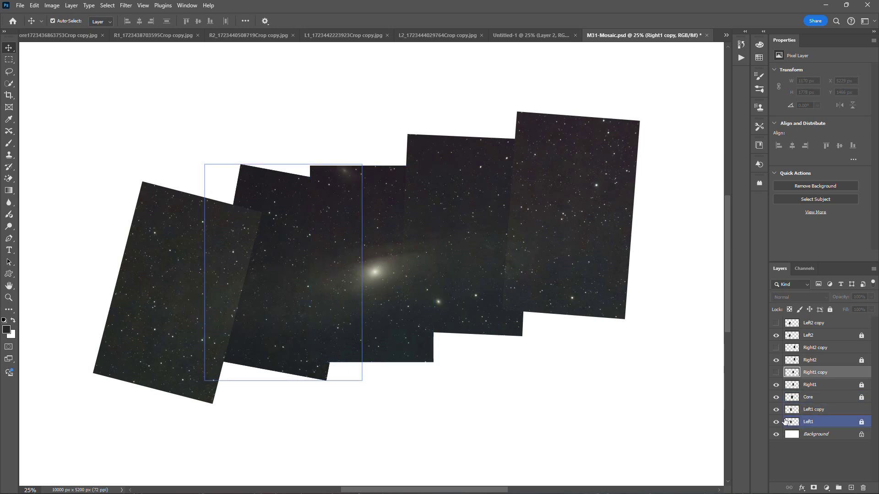
pyautogui.click(776, 324)
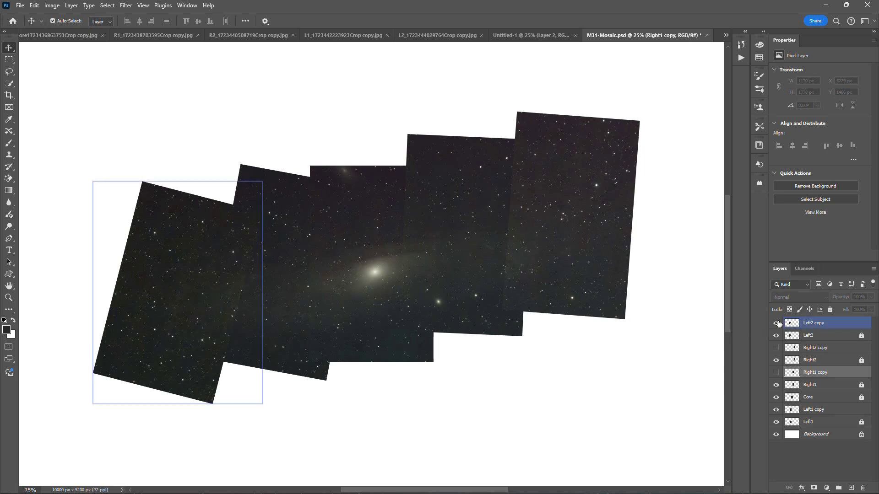
pyautogui.click(776, 323)
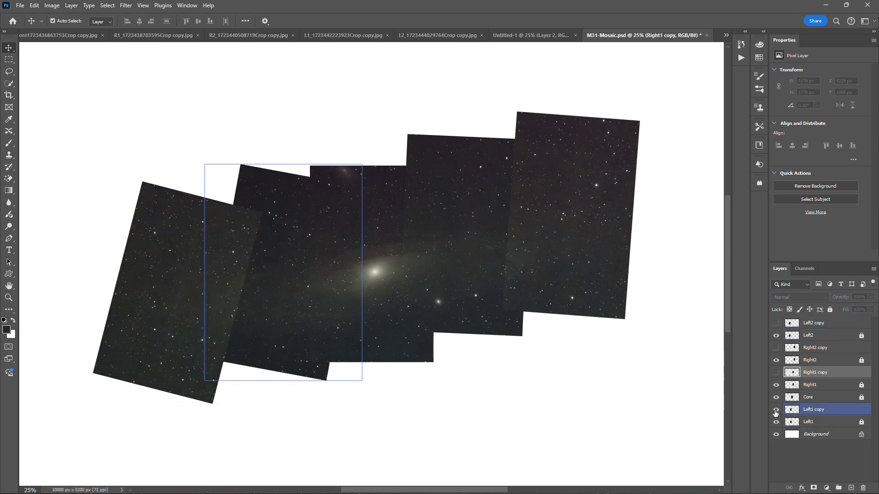
pyautogui.click(776, 409)
# Step: Duplicate the Left1 layer to create Left1 copy 2
pyautogui.click(799, 422)
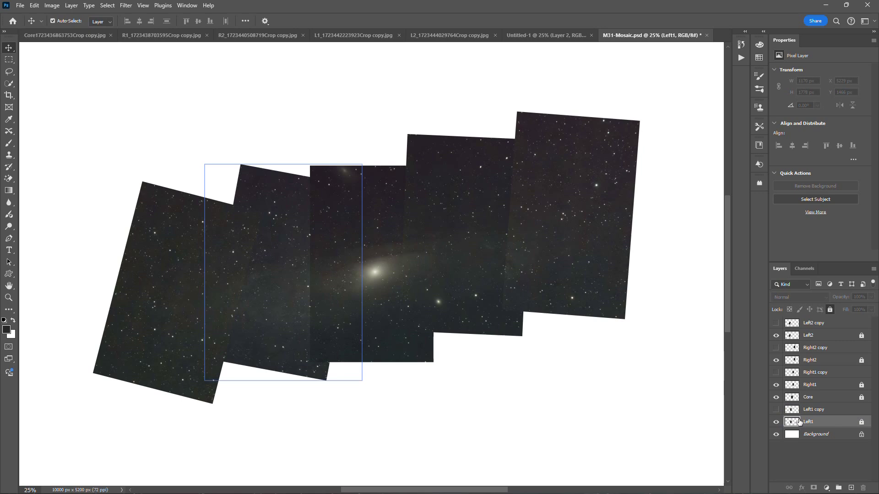
pyautogui.press('ctrl')
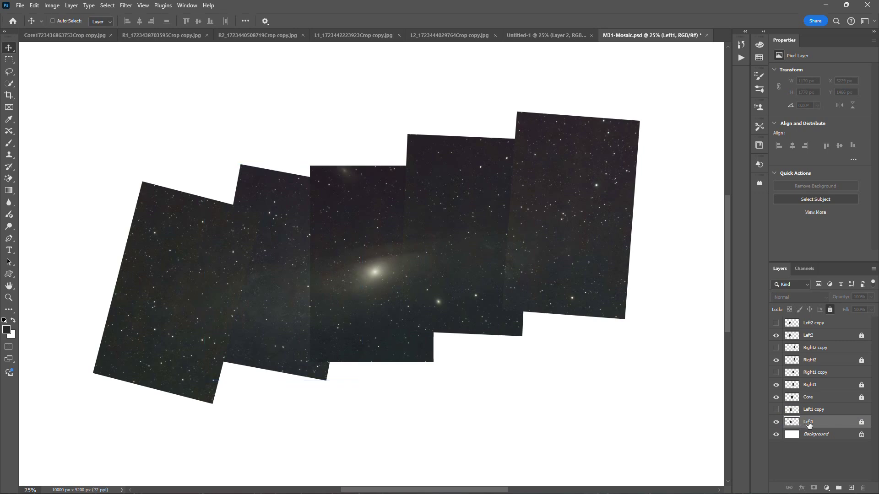
pyautogui.hotkey('ctrl', 'j')
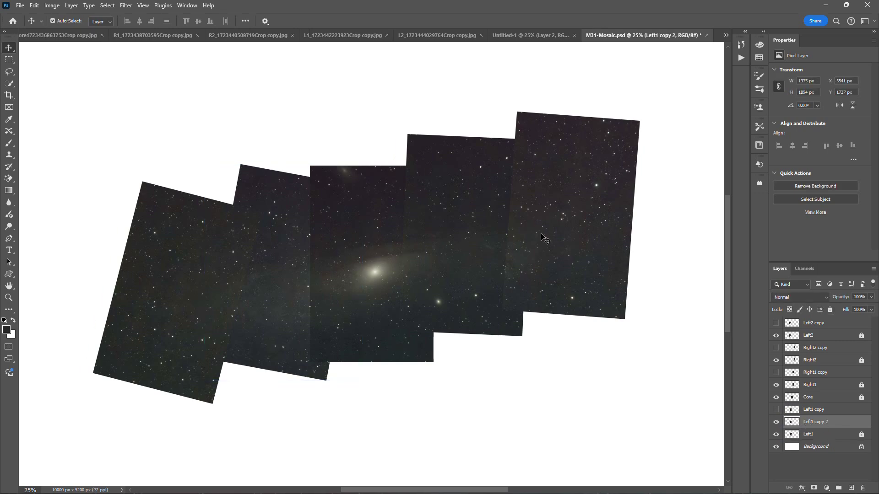
# Step: Apply Levels to Left1 copy 2 with the black input raised to 11
pyautogui.press('ctrl')
pyautogui.hotkey('ctrl', 'l')
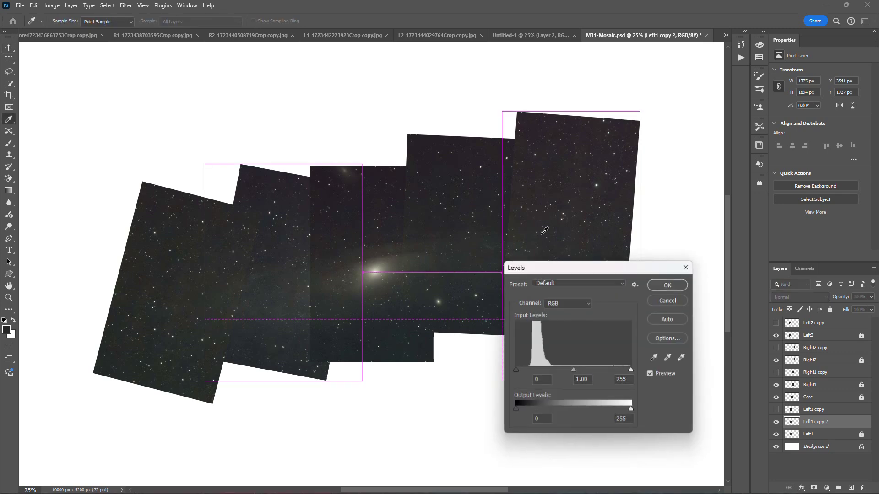
pyautogui.click(515, 370)
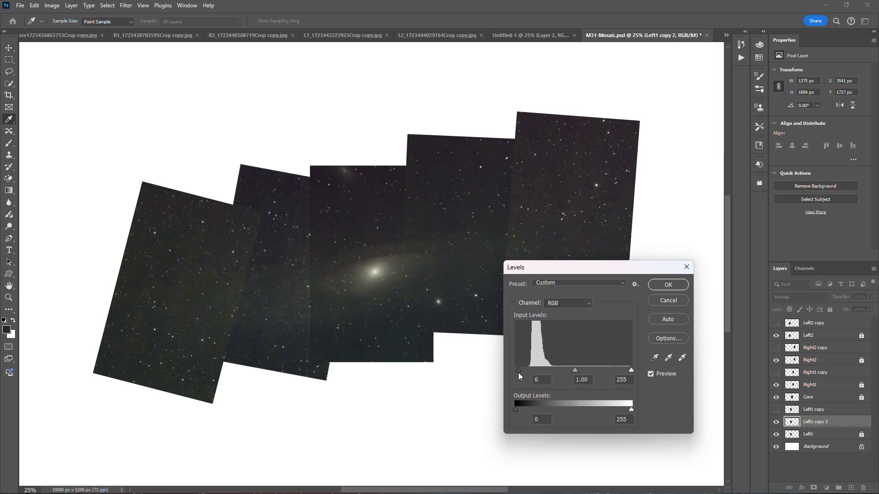
pyautogui.moveTo(520, 375)
pyautogui.mouseDown()
pyautogui.moveTo(562, 371)
pyautogui.moveTo(522, 369)
pyautogui.mouseUp()
pyautogui.click(668, 285)
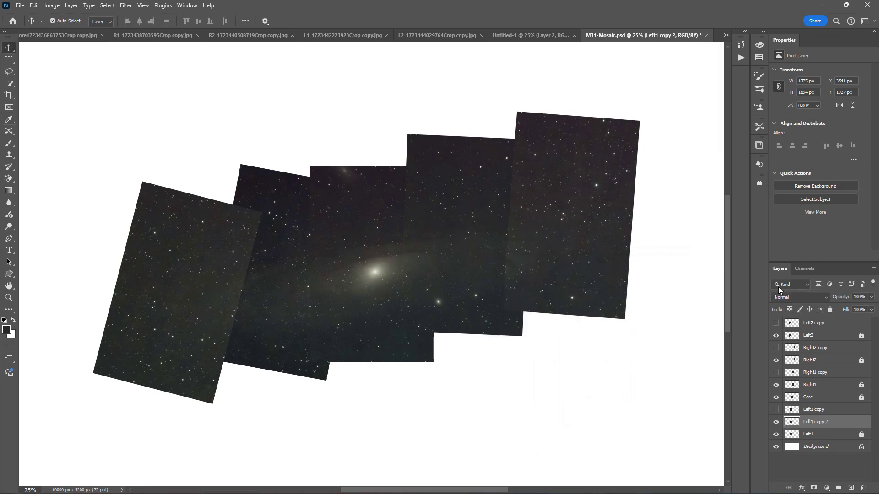
# Step: Duplicate the Left2 layer to create Left2 copy 2
pyautogui.click(800, 335)
pyautogui.press('ctrl')
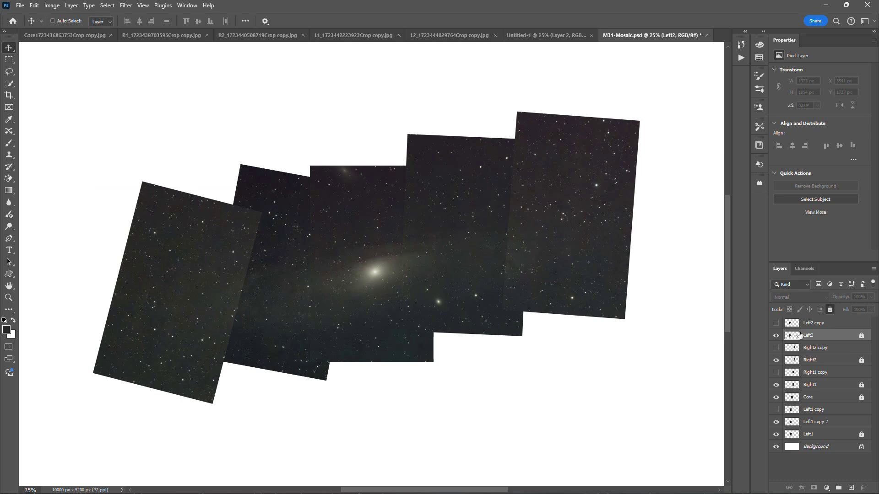
pyautogui.hotkey('ctrl', 'j')
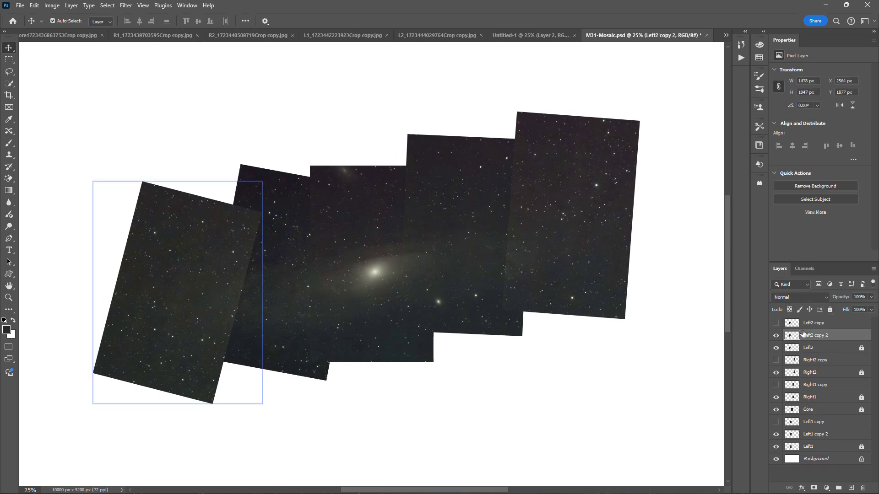
# Step: Darken the copy's sky with a Levels black input of 15
pyautogui.hotkey('ctrl', 'l')
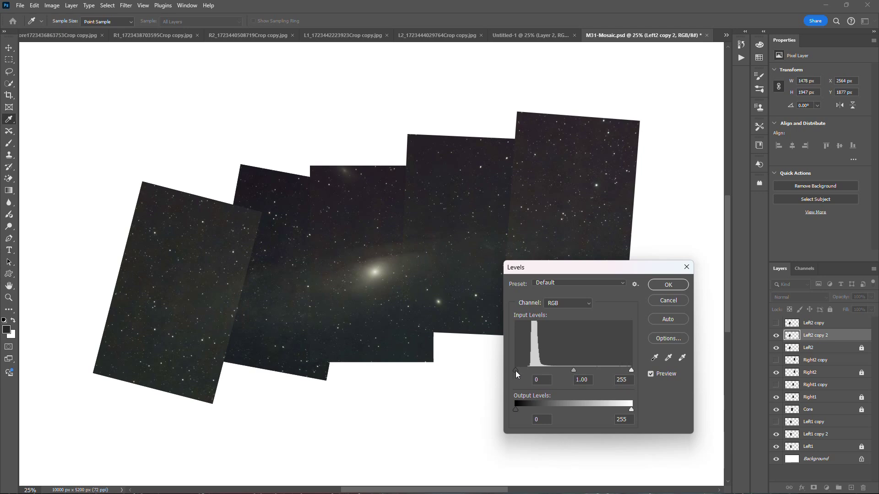
pyautogui.moveTo(515, 371); pyautogui.dragTo(516, 371)
pyautogui.moveTo(519, 373)
pyautogui.mouseDown()
pyautogui.moveTo(529, 380)
pyautogui.moveTo(521, 377)
pyautogui.mouseUp()
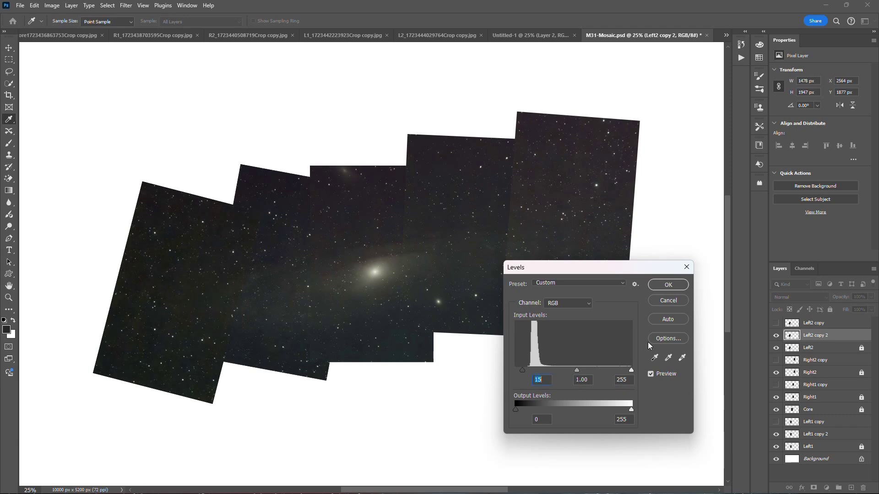
pyautogui.click(667, 286)
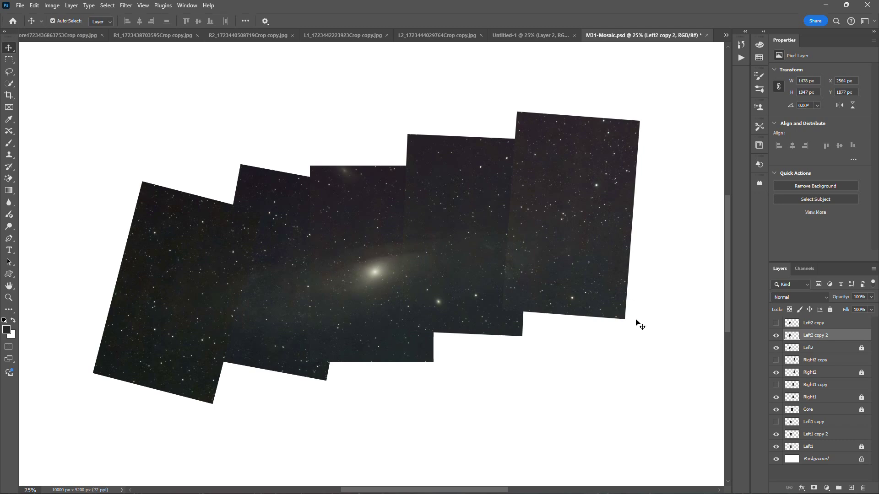
# Step: Select the Right1 layer and duplicate it as Right1 copy 2
pyautogui.click(580, 229)
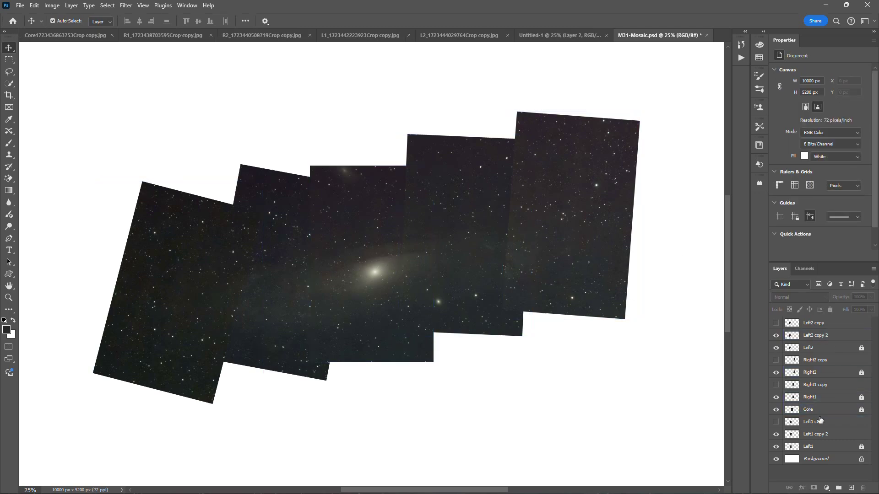
pyautogui.click(814, 434)
pyautogui.click(809, 398)
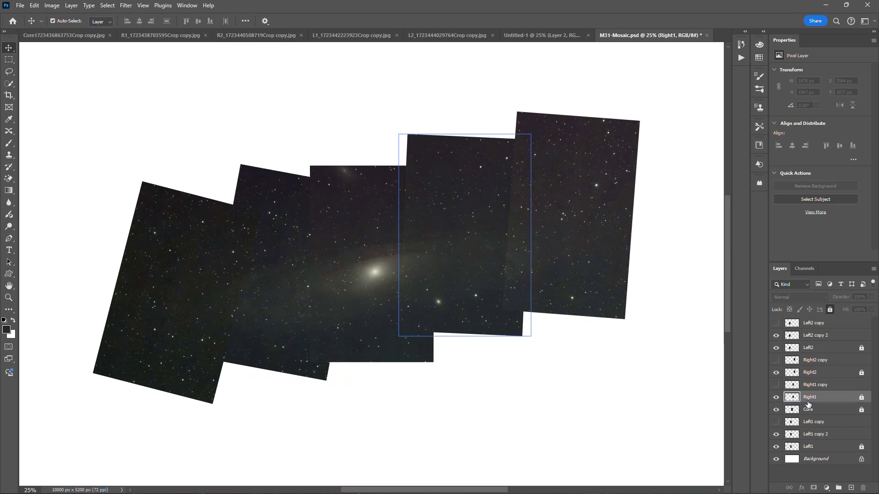
pyautogui.hotkey('ctrl', 'z')
pyautogui.hotkey('ctrl', 'shift', 'z')
pyautogui.hotkey('ctrl', 'j')
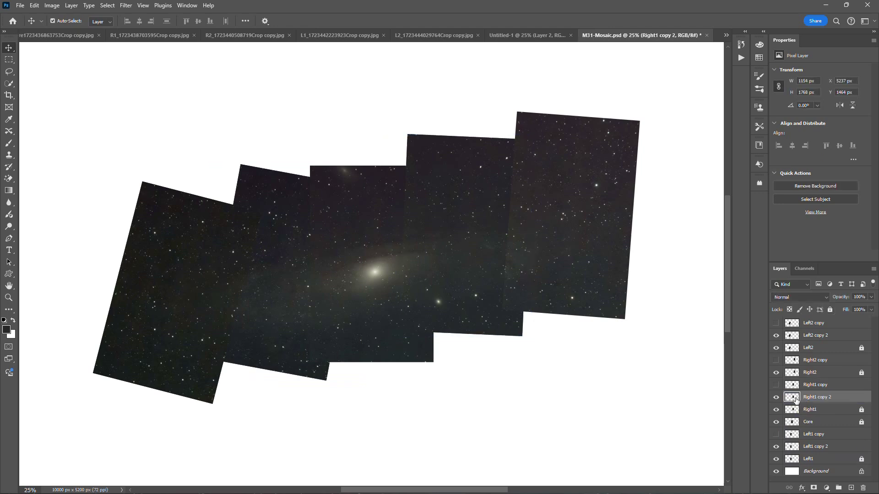
# Step: Apply Levels to Right1 copy 2 with the black input set to 4
pyautogui.press('ctrl')
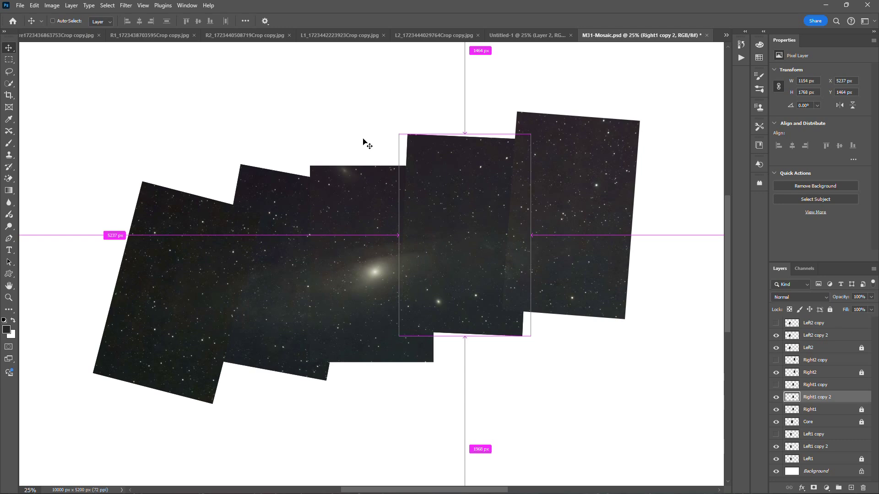
pyautogui.hotkey('ctrl', 'l')
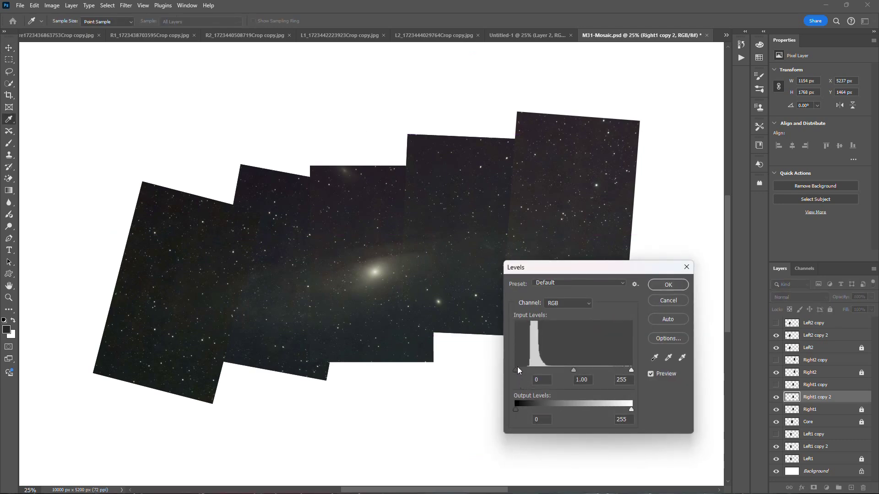
pyautogui.moveTo(582, 268); pyautogui.dragTo(613, 280)
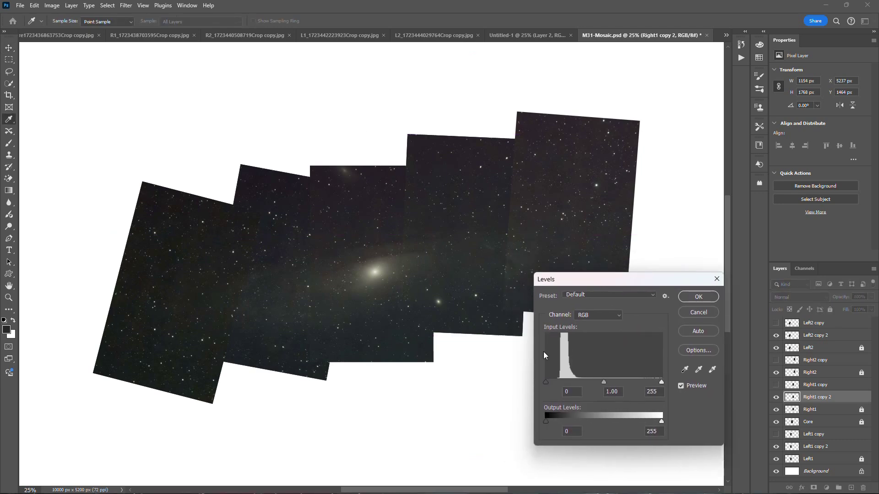
pyautogui.moveTo(547, 381); pyautogui.dragTo(548, 381)
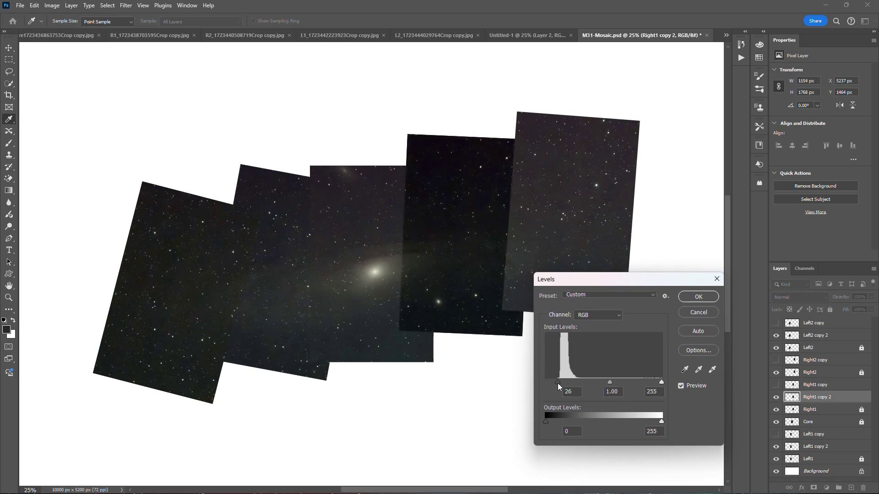
pyautogui.moveTo(558, 383); pyautogui.dragTo(550, 382)
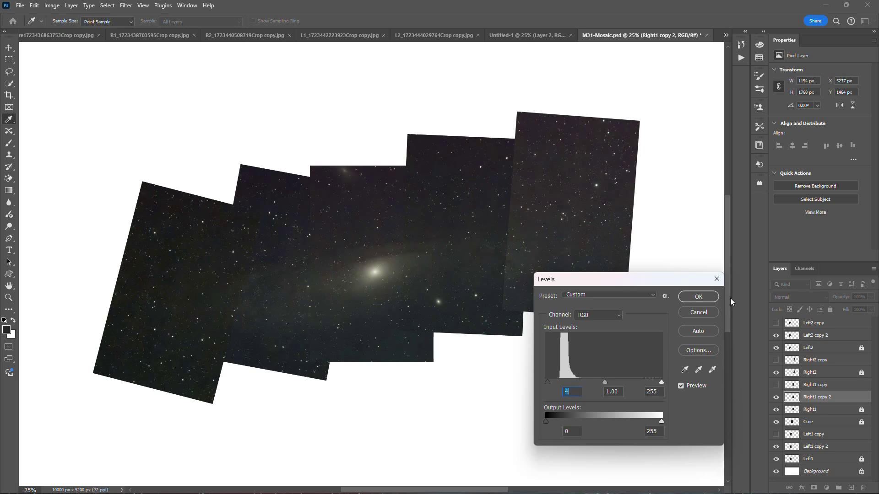
pyautogui.click(699, 297)
# Step: Duplicate Right2 as Right2 copy 2 and apply Levels with black input 13
pyautogui.click(815, 373)
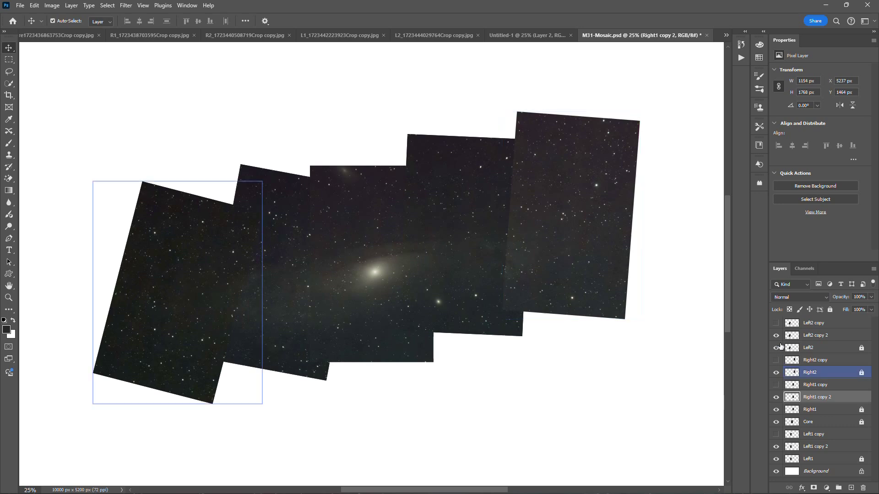
pyautogui.hotkey('ctrl', 'j')
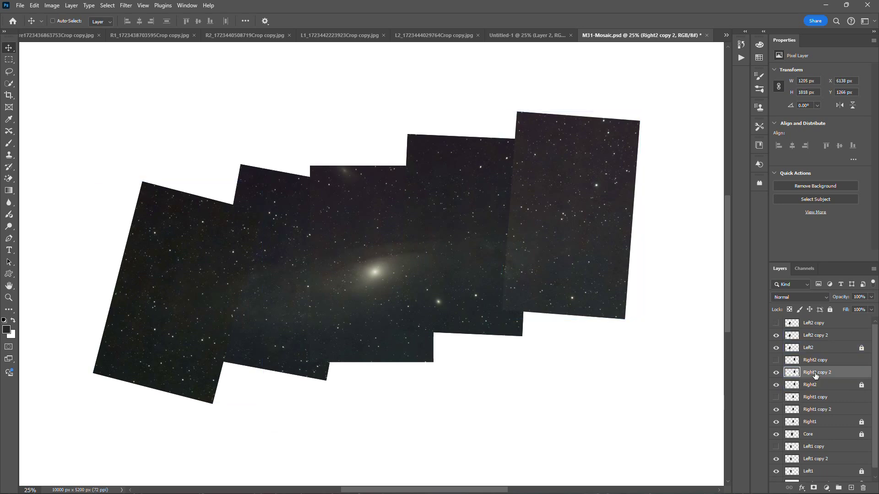
pyautogui.hotkey('ctrl', 'l')
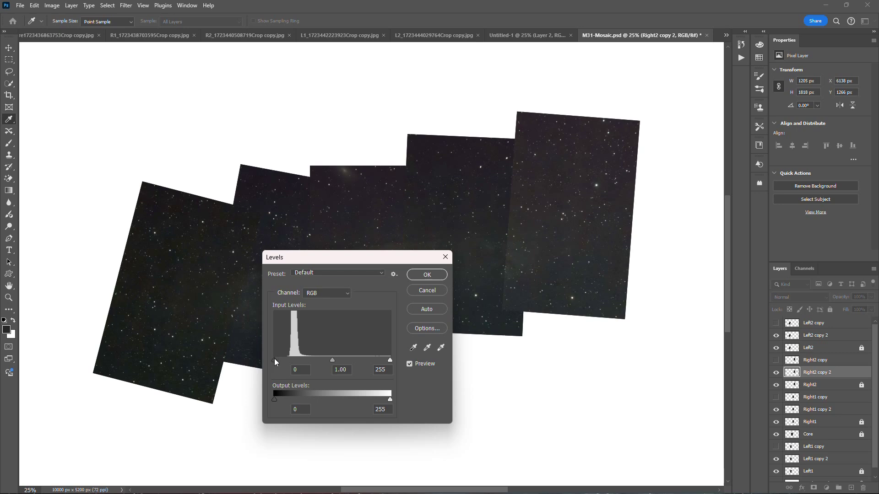
pyautogui.moveTo(274, 359); pyautogui.dragTo(277, 360)
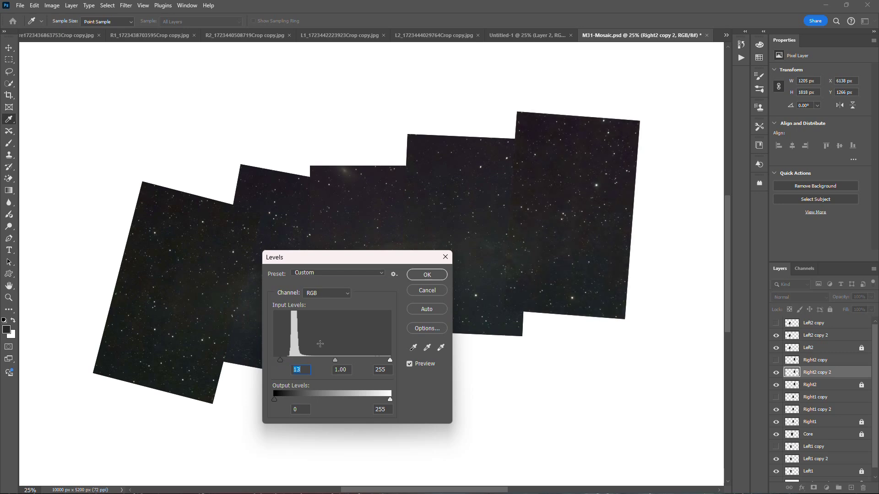
pyautogui.click(426, 275)
pyautogui.press('v')
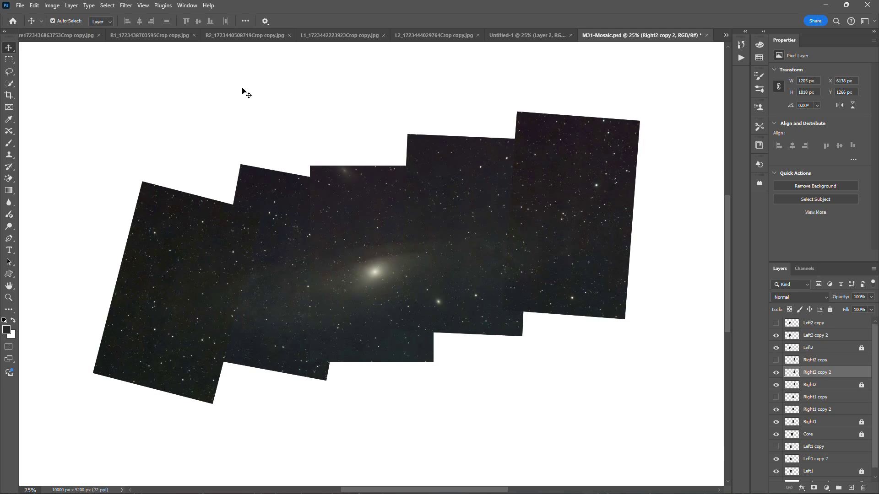
# Step: Save the mosaic under a new name with 'Video' added, replacing the existing M31-MosaicVideo.psd
pyautogui.click(20, 5)
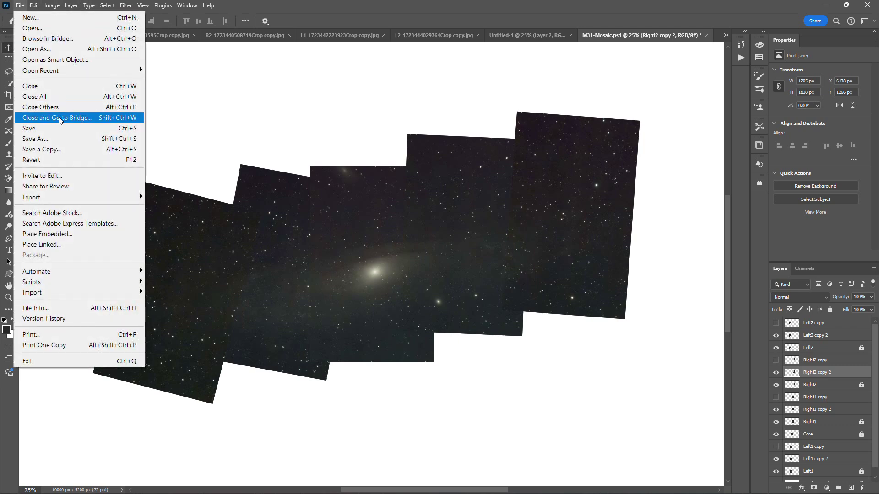
pyautogui.click(58, 139)
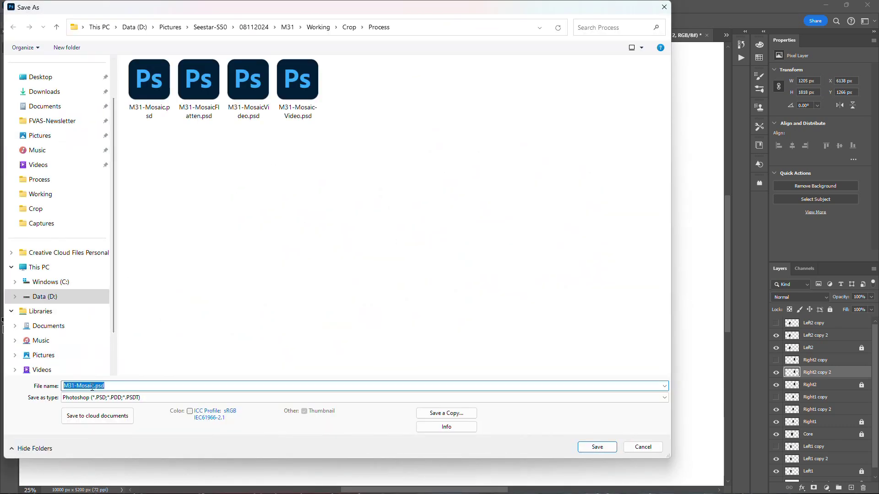
pyautogui.click(92, 386)
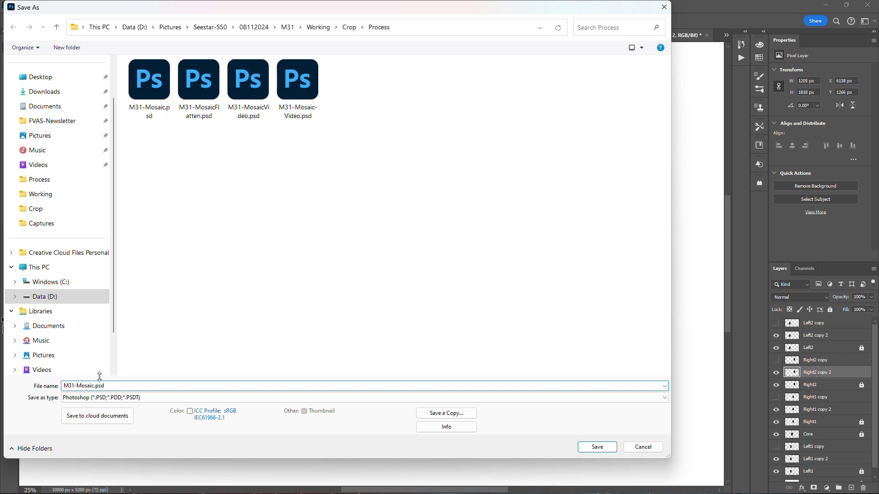
pyautogui.write('Video')
pyautogui.press('Return')
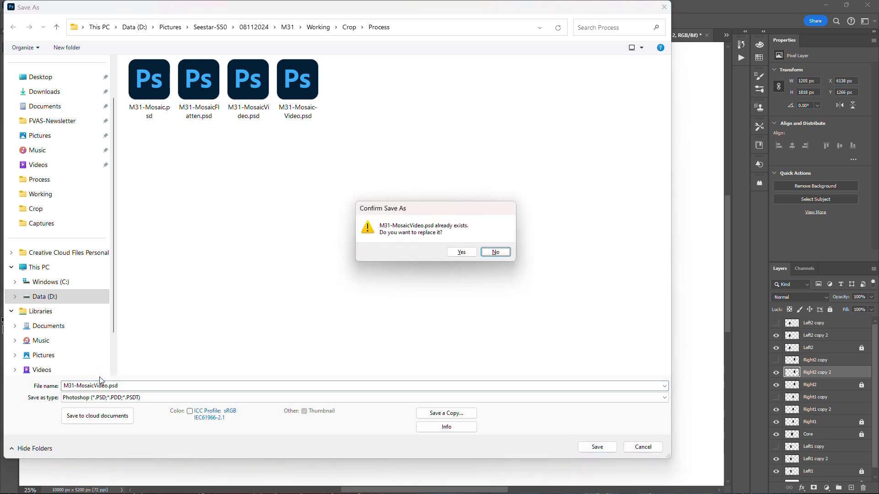
pyautogui.click(462, 252)
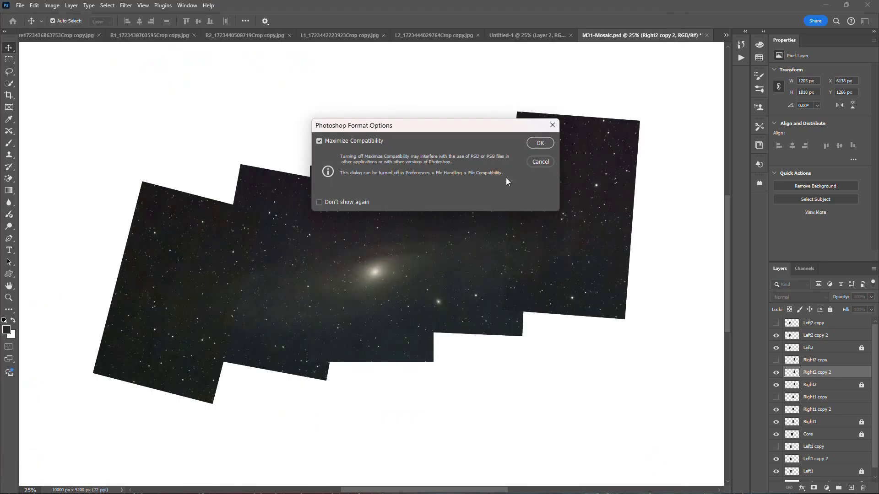
# Step: Accept the Photoshop format options to finish saving, then zoom out to view the canvas
pyautogui.click(540, 143)
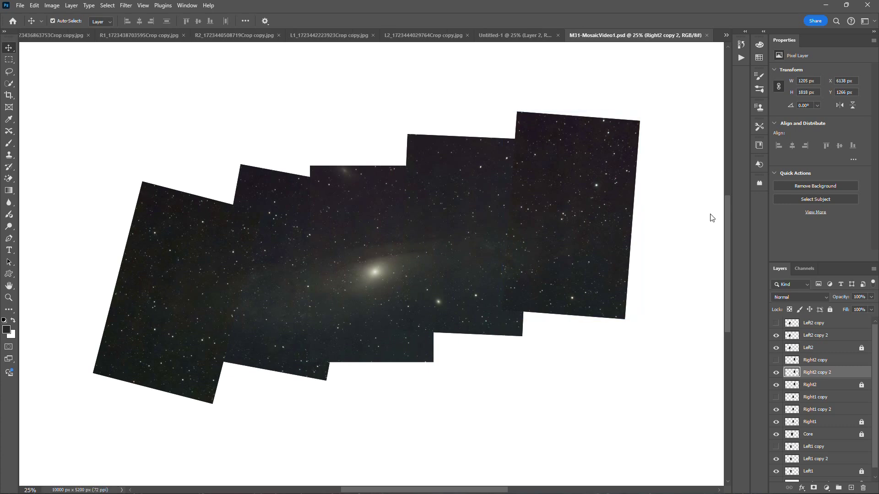
pyautogui.press('ctrl')
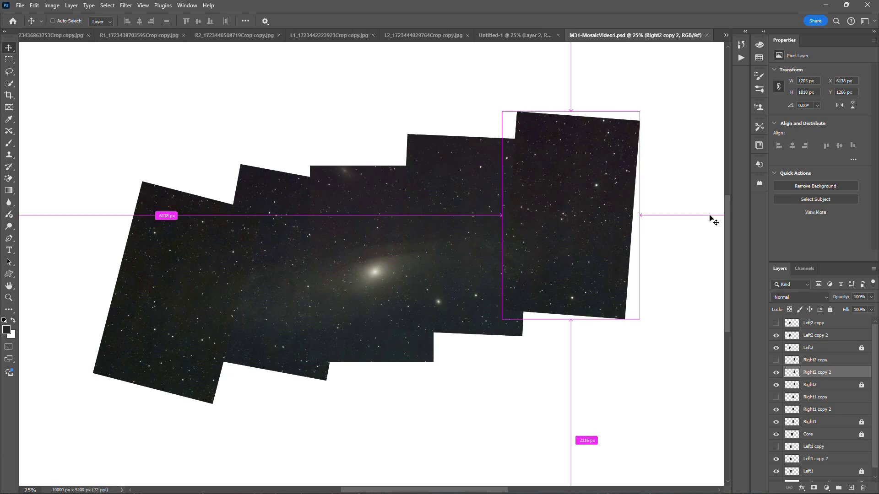
pyautogui.hotkey('ctrl', '-')
pyautogui.hotkey('ctrl', '-')
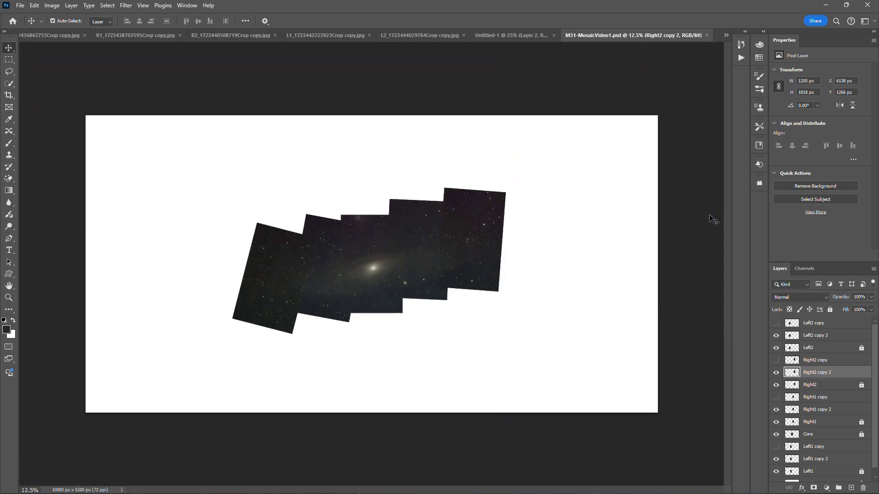
# Step: Flatten the mosaic into a single Background layer, discarding hidden layers
pyautogui.click(834, 337)
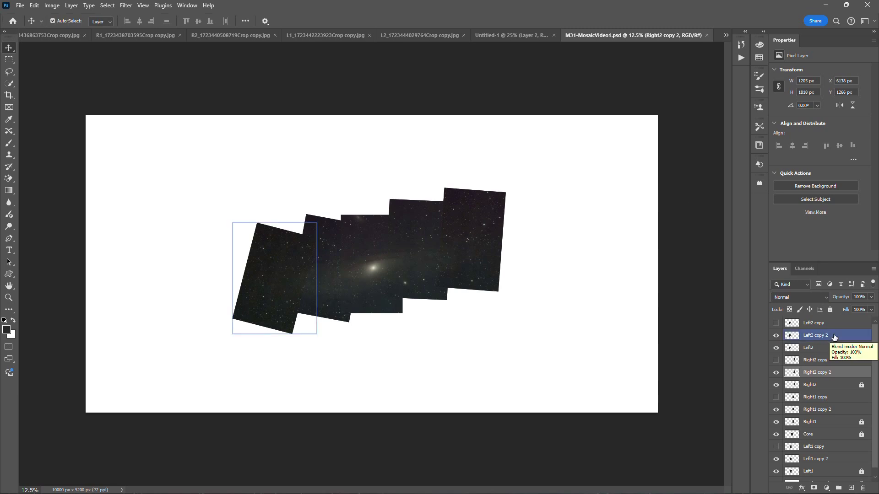
pyautogui.rightClick(834, 337)
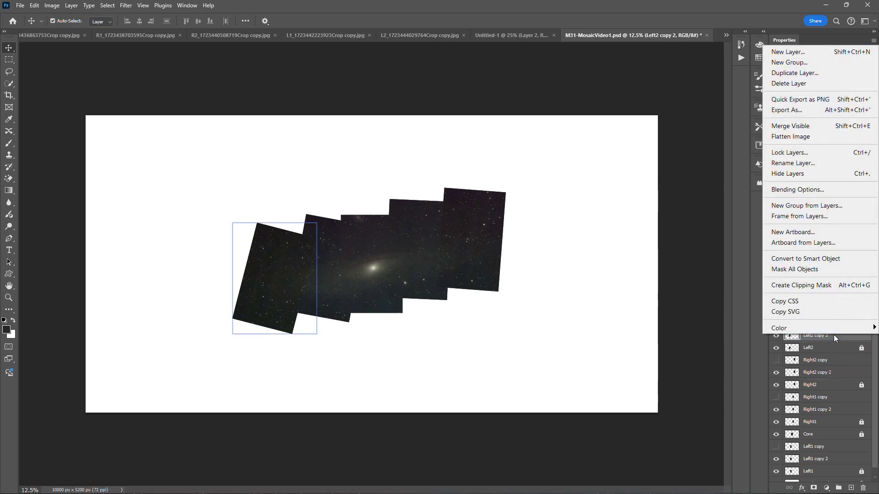
pyautogui.click(786, 137)
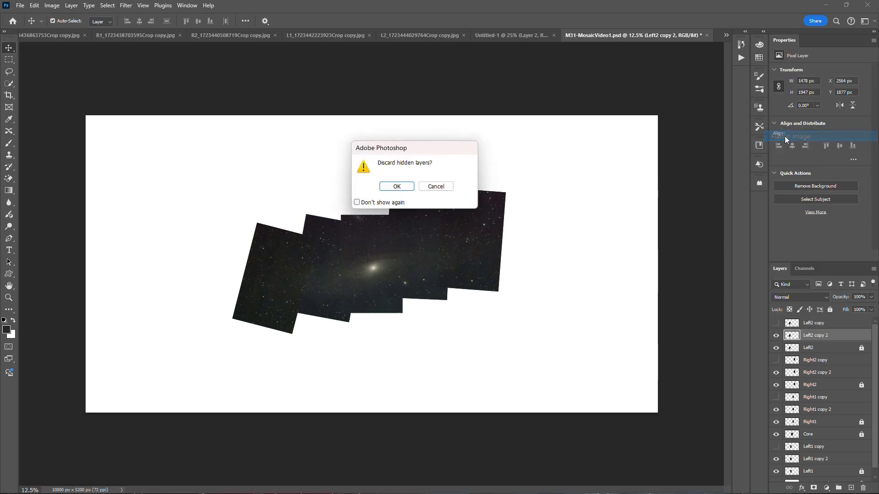
pyautogui.click(398, 187)
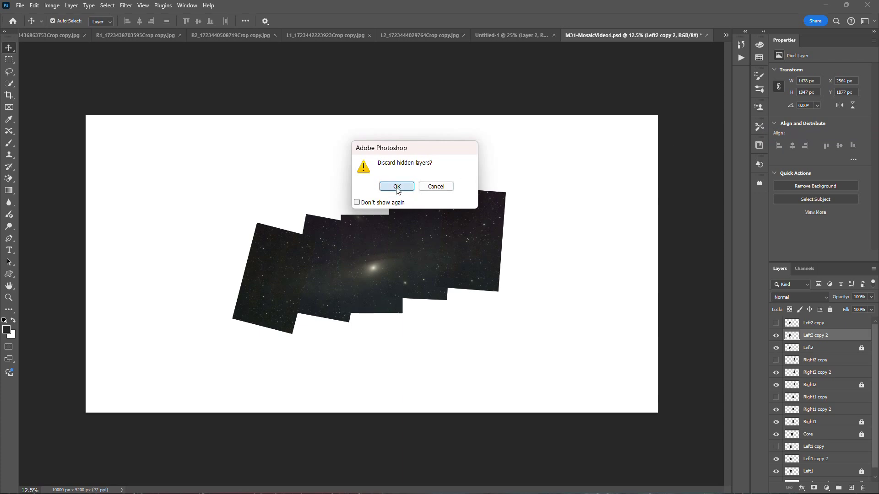
pyautogui.click(20, 5)
# Step: Save the flattened mosaic as M31-MosaicVideo1Flatten.psd by appending 'Flatten' to the file name
pyautogui.click(42, 38)
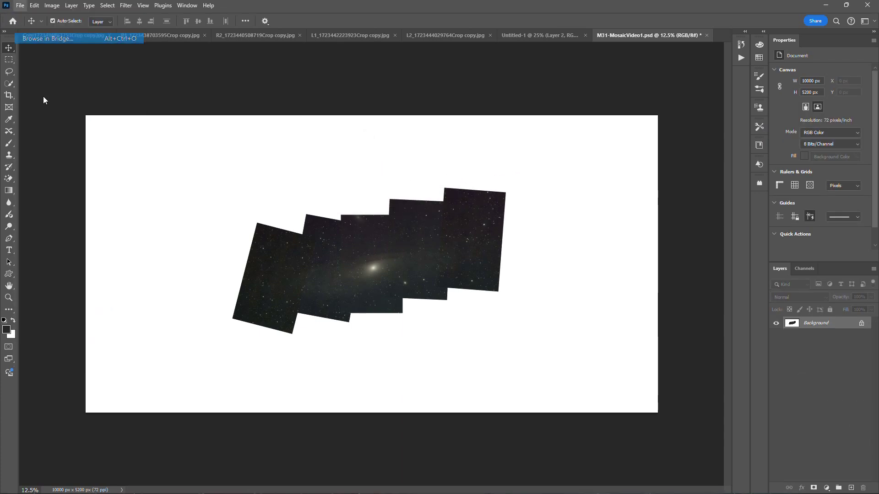
pyautogui.click(20, 5)
pyautogui.click(25, 143)
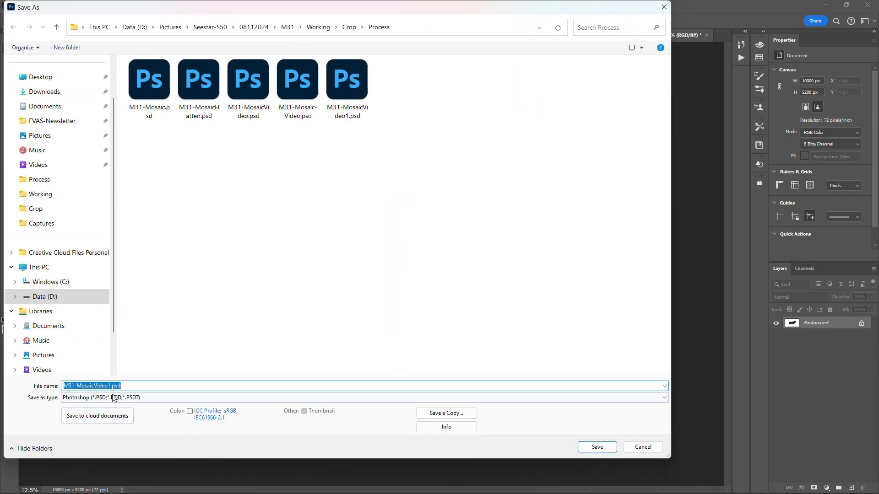
pyautogui.click(95, 387)
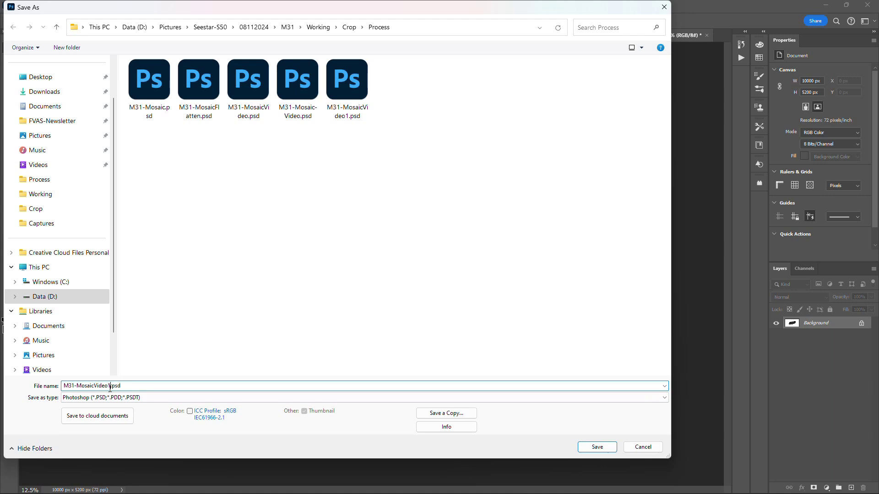
pyautogui.write('Flatten')
pyautogui.press('Return')
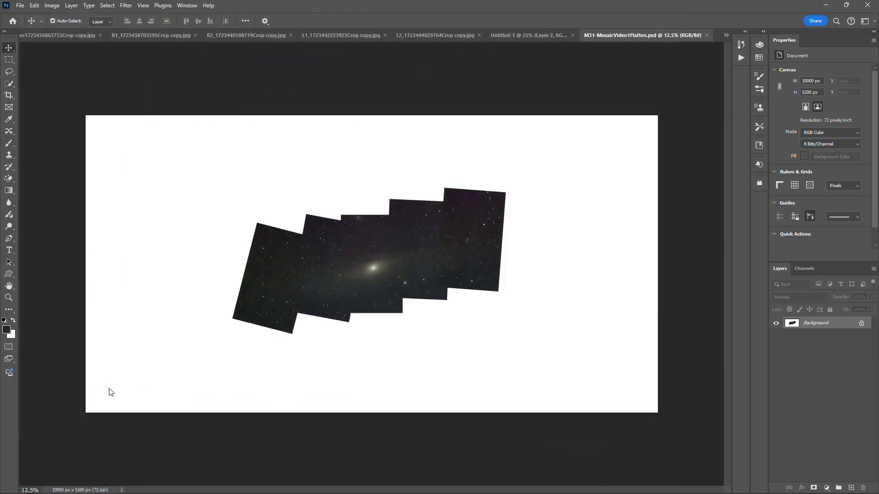
pyautogui.press('ctrl')
# Step: Duplicate the Background into Layer 1 and rotate it about 10° to level the mosaic
pyautogui.hotkey('ctrl', 'j')
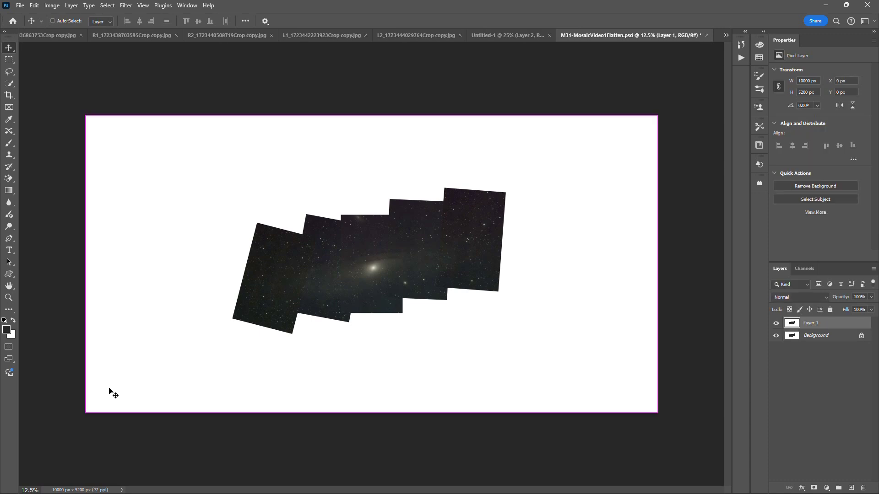
pyautogui.hotkey('ctrl', 't')
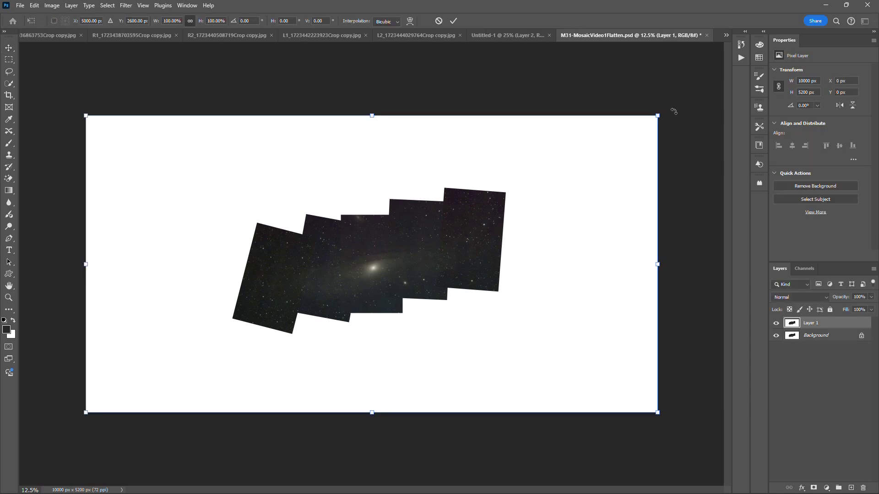
pyautogui.moveTo(673, 110); pyautogui.dragTo(670, 175)
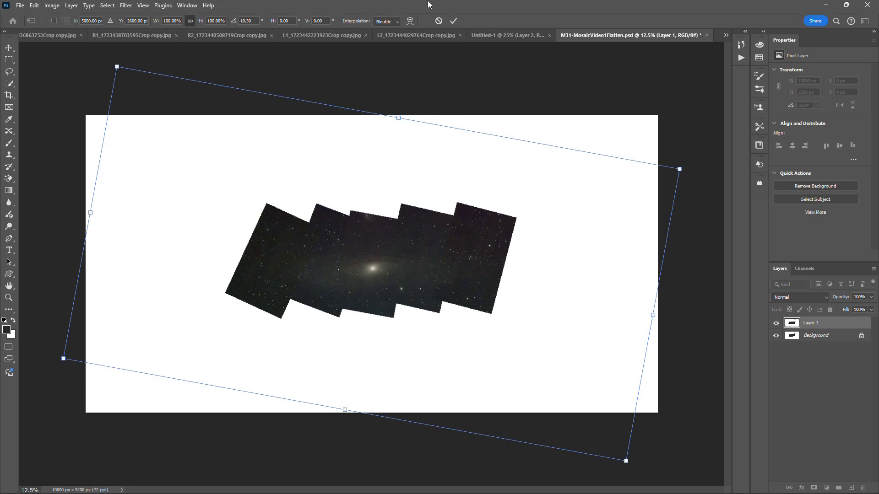
pyautogui.click(453, 20)
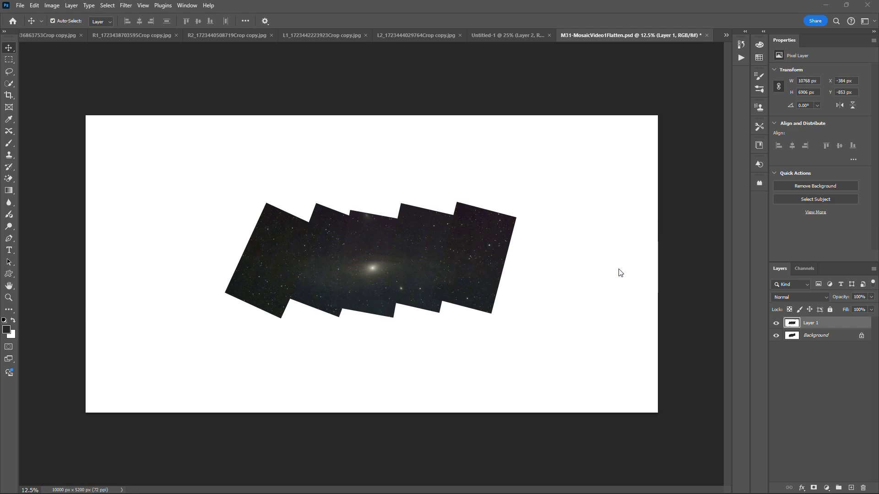
pyautogui.press('ctrl')
# Step: Crop the canvas to a 5388 × 2250 px rectangular selection framing the rotated mosaic
pyautogui.hotkey('ctrl', '-')
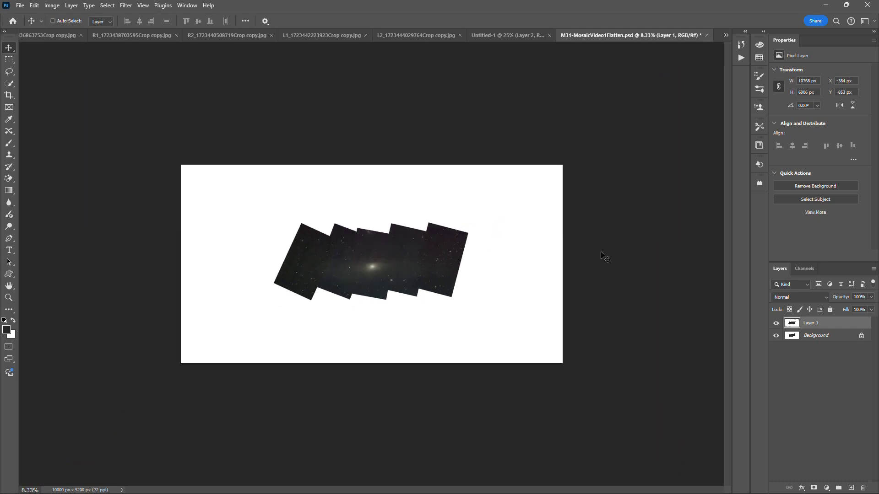
pyautogui.hotkey('ctrl', '+')
pyautogui.hotkey('ctrl', '+')
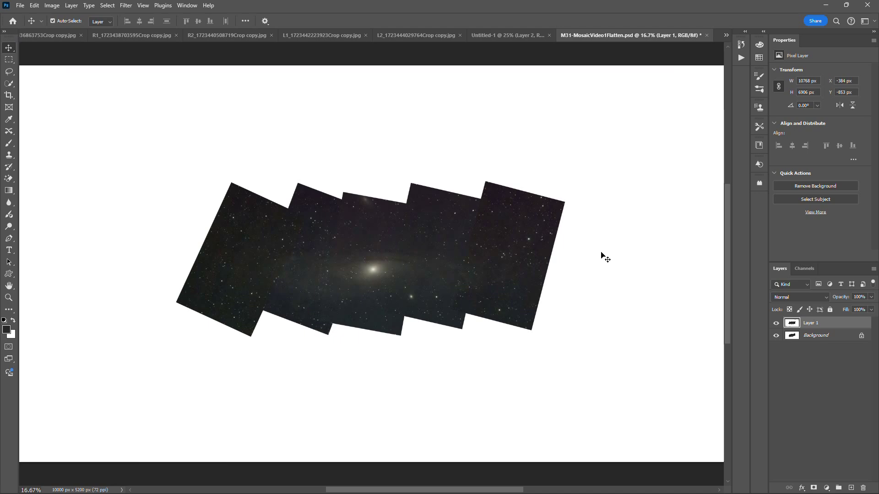
pyautogui.click(8, 60)
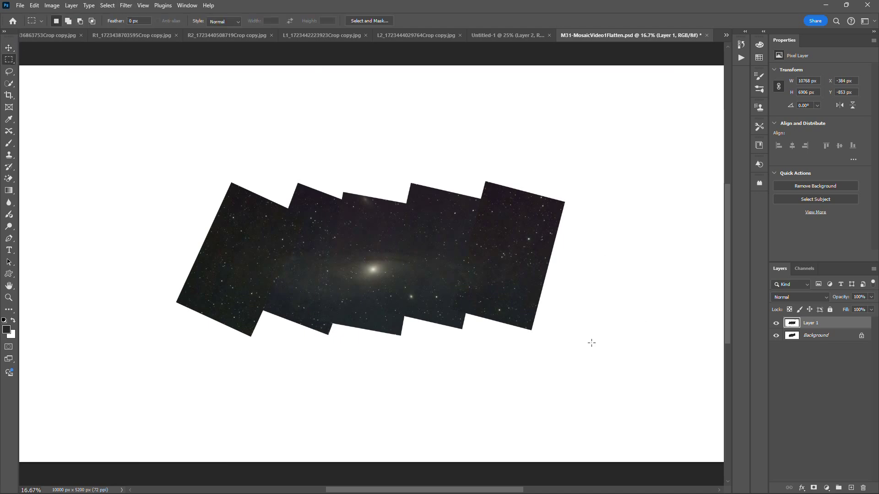
pyautogui.moveTo(591, 343); pyautogui.dragTo(182, 172)
pyautogui.moveTo(403, 278); pyautogui.dragTo(388, 281)
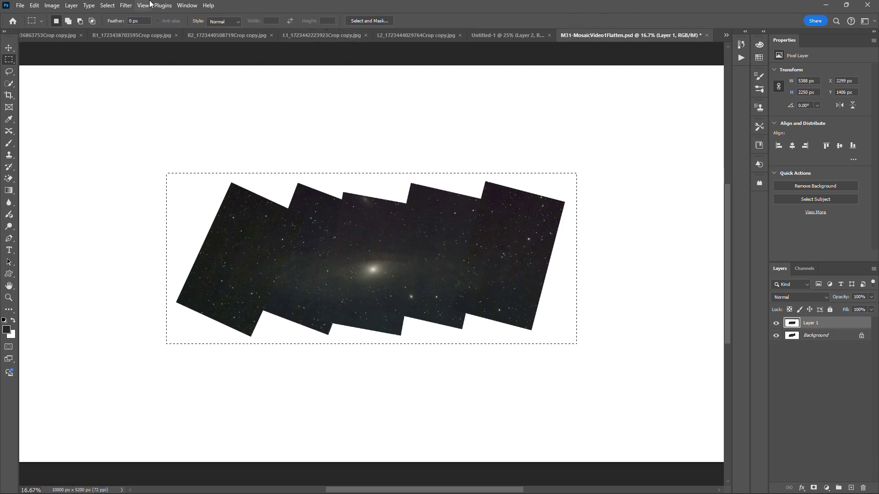
pyautogui.click(49, 5)
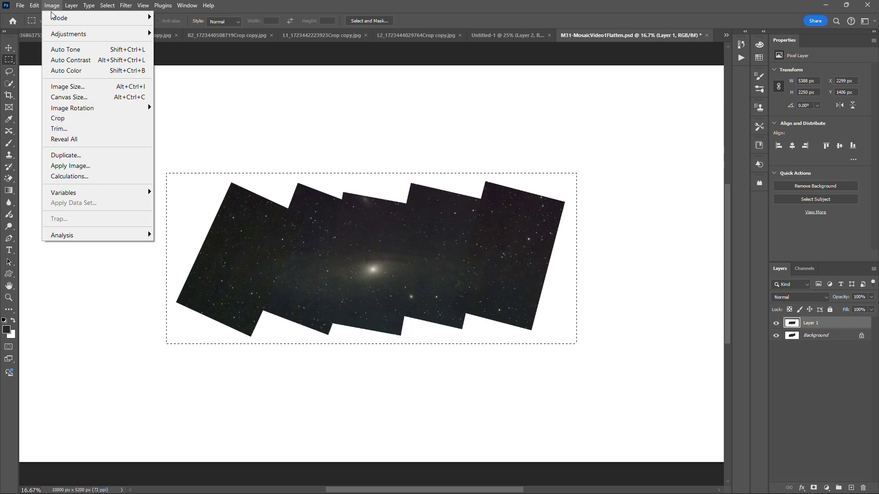
pyautogui.click(69, 118)
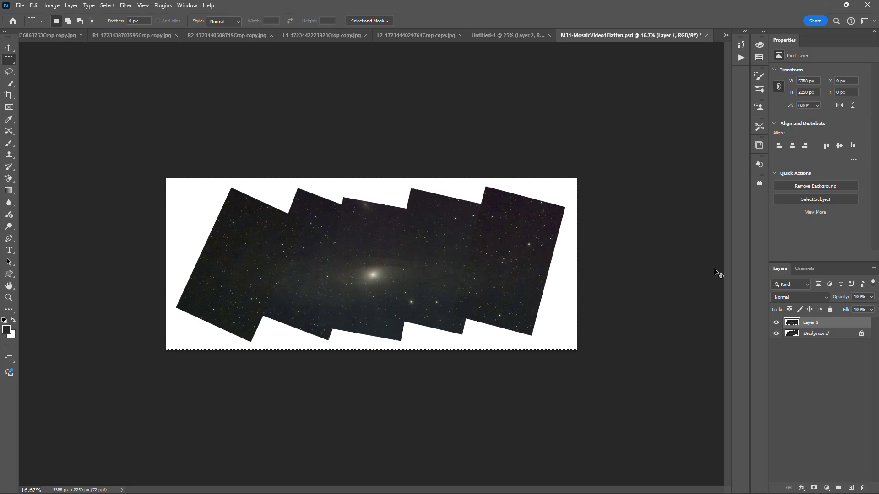
pyautogui.hotkey('ctrl', 'l')
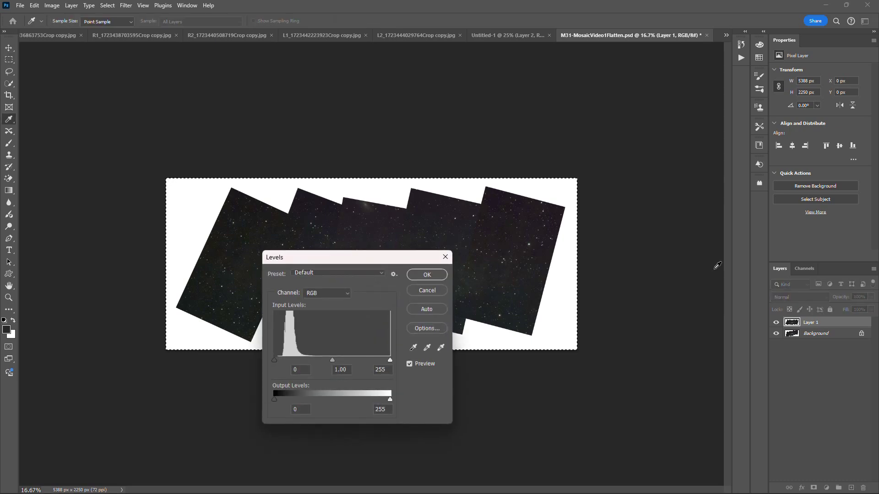
# Step: Apply a first Levels pass raising the midtone gamma to 1.26
pyautogui.moveTo(383, 259); pyautogui.dragTo(196, 261)
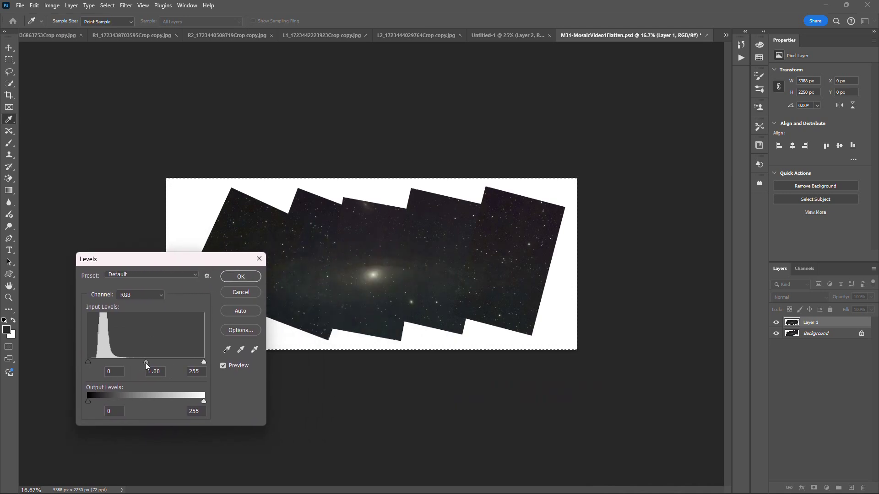
pyautogui.moveTo(145, 362); pyautogui.dragTo(138, 363)
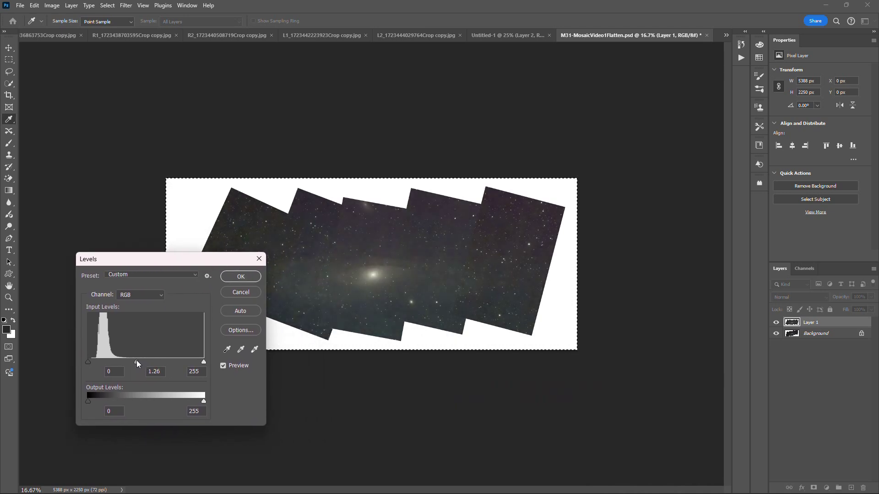
pyautogui.moveTo(137, 361); pyautogui.dragTo(95, 362)
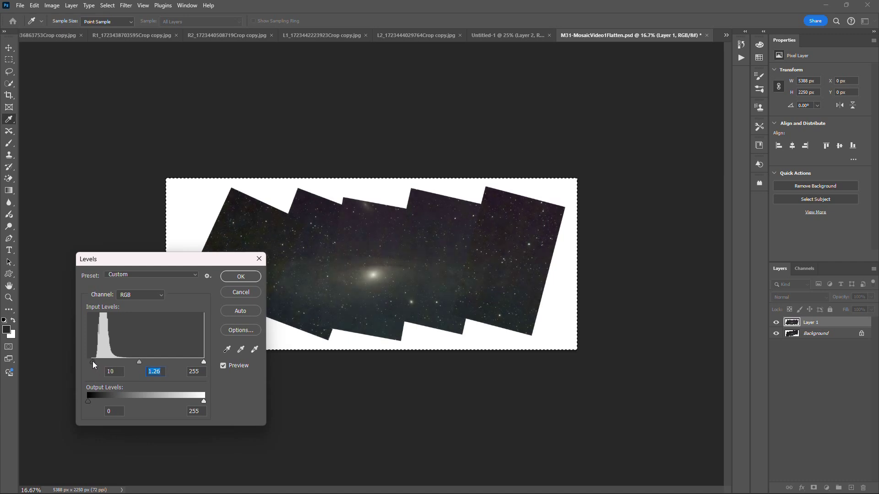
pyautogui.click(234, 279)
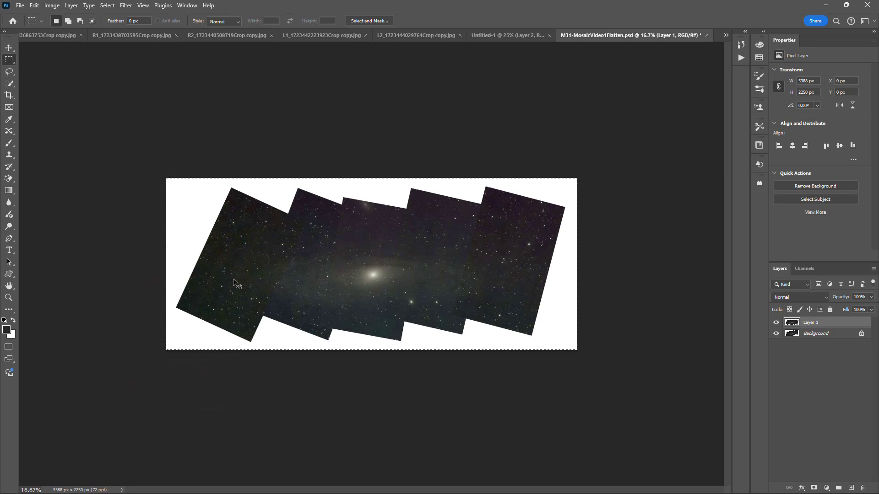
# Step: Apply a second Levels pass, lifting the black point slightly and brightening midtones a little more
pyautogui.hotkey('ctrl', 'l')
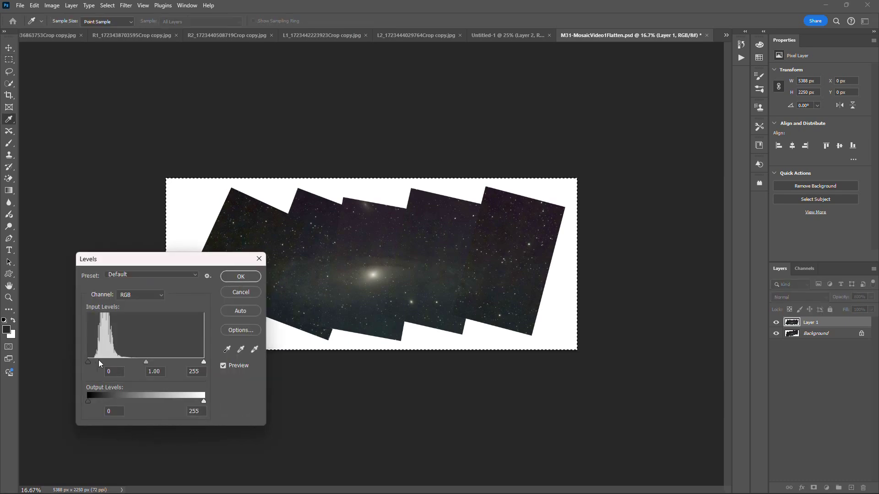
pyautogui.moveTo(86, 362); pyautogui.dragTo(90, 363)
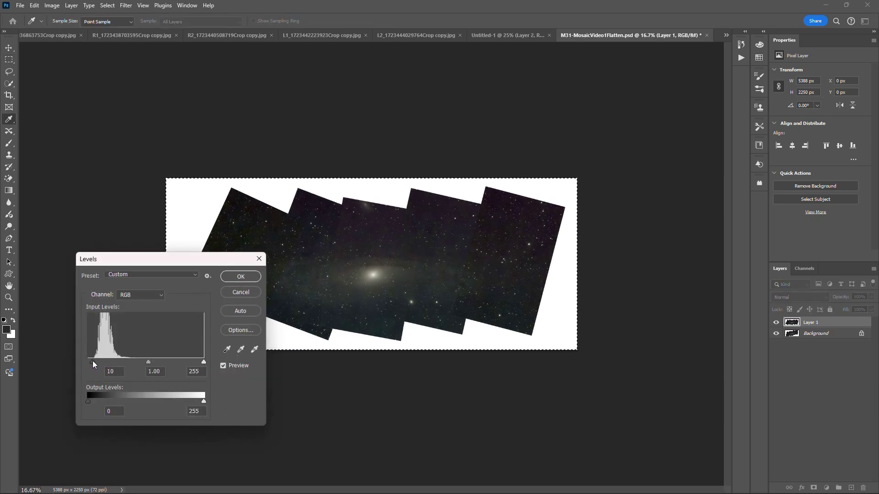
pyautogui.click(93, 362)
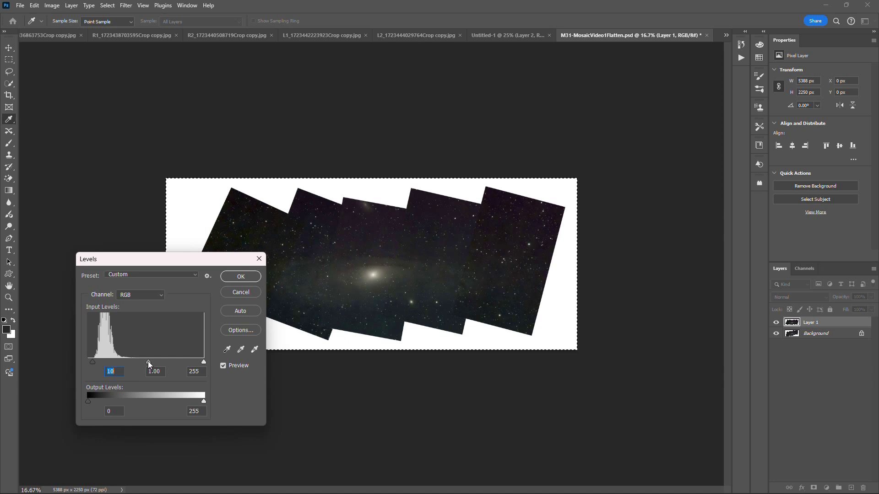
pyautogui.moveTo(148, 361); pyautogui.dragTo(144, 363)
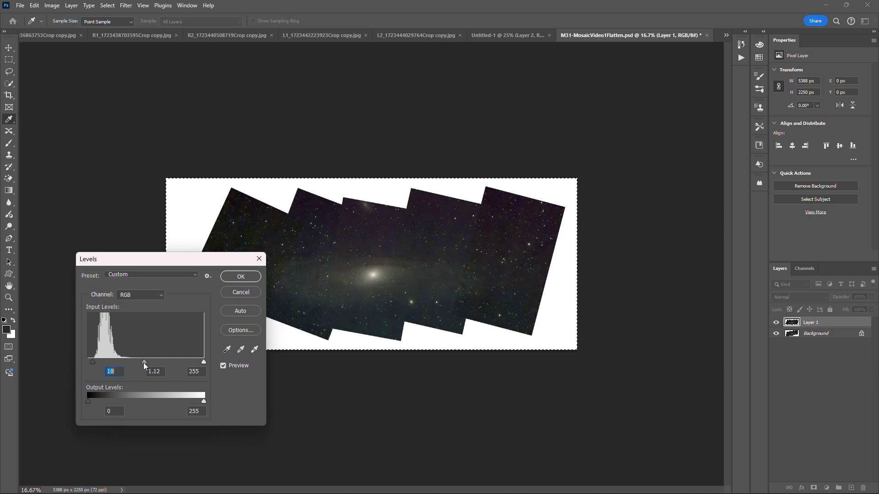
pyautogui.click(241, 277)
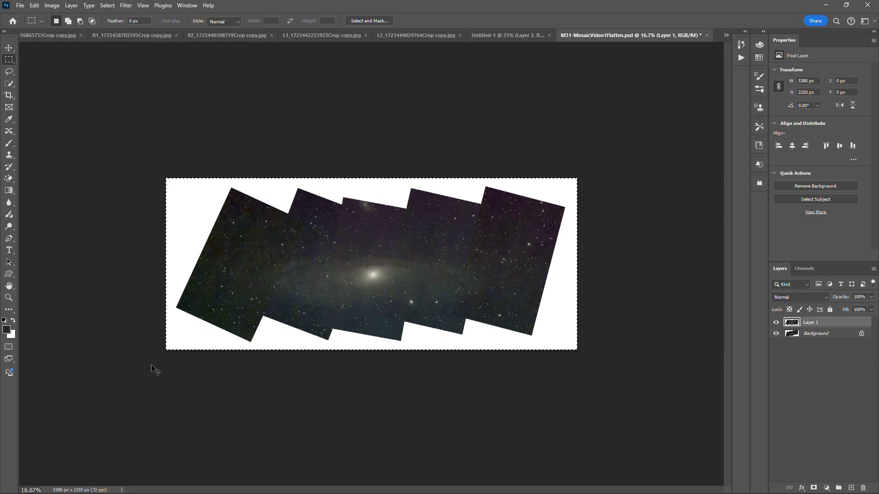
# Step: Apply a third Levels pass, nudging the black point up and setting midtone gamma to 1.09
pyautogui.hotkey('ctrl', 'l')
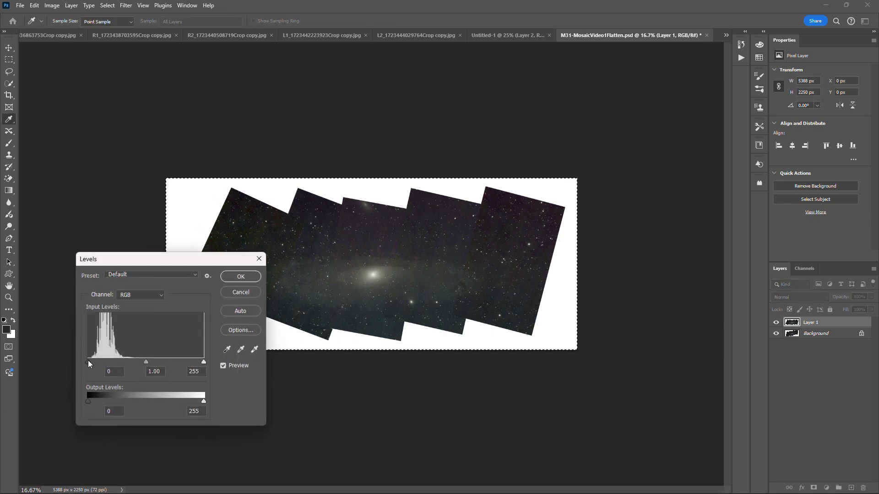
pyautogui.moveTo(88, 361); pyautogui.dragTo(91, 362)
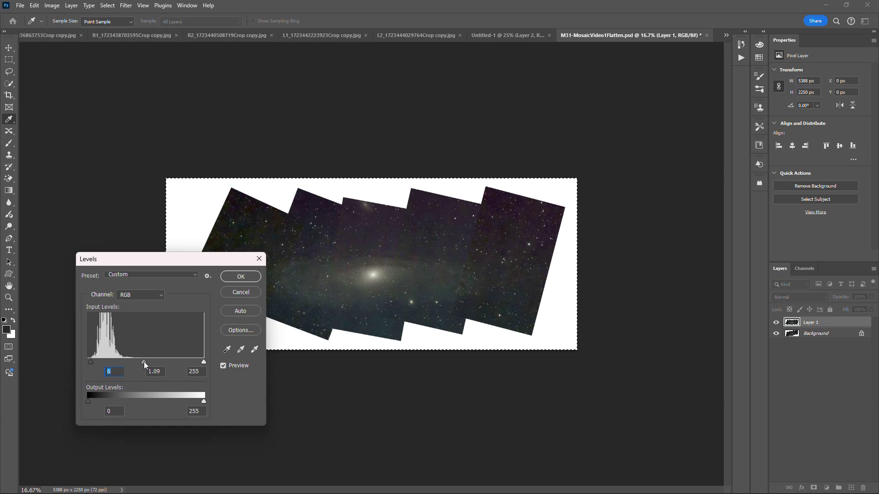
pyautogui.moveTo(143, 362); pyautogui.dragTo(144, 362)
pyautogui.click(240, 276)
pyautogui.press('m')
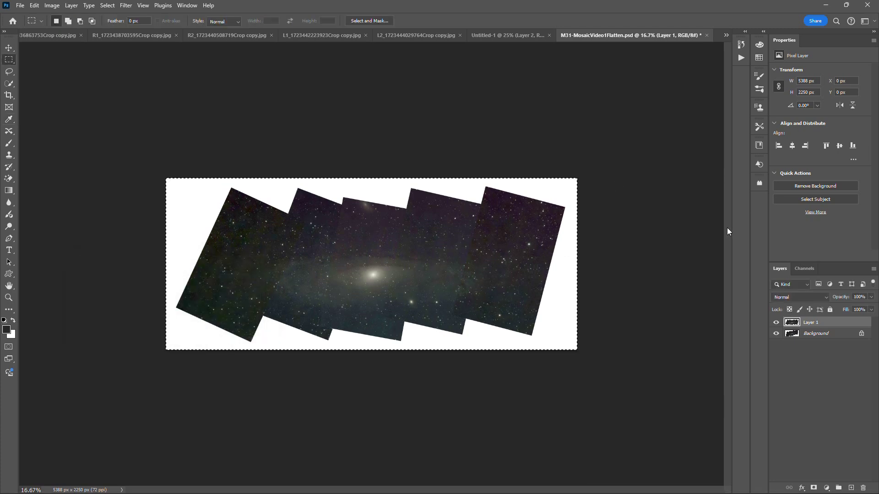
pyautogui.hotkey('ctrl', '+')
pyautogui.hotkey('ctrl', '+')
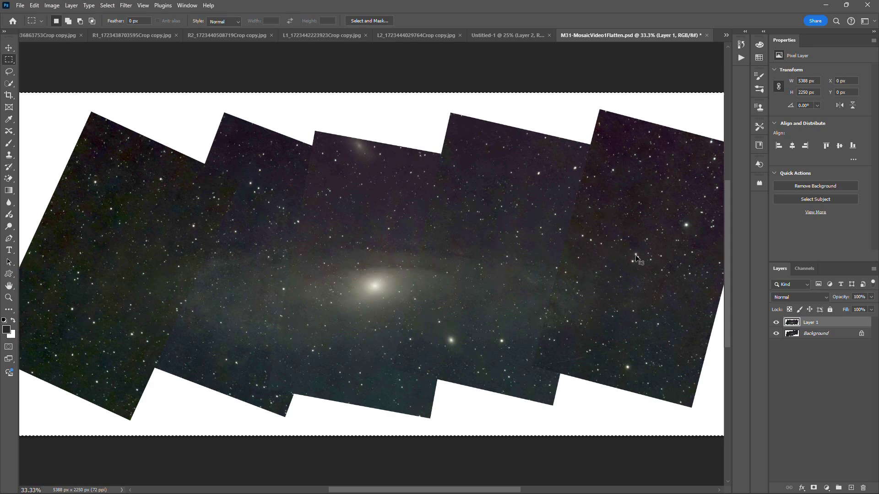
pyautogui.hotkey('ctrl', '-')
pyautogui.hotkey('ctrl', '-')
pyautogui.hotkey('ctrl', '+')
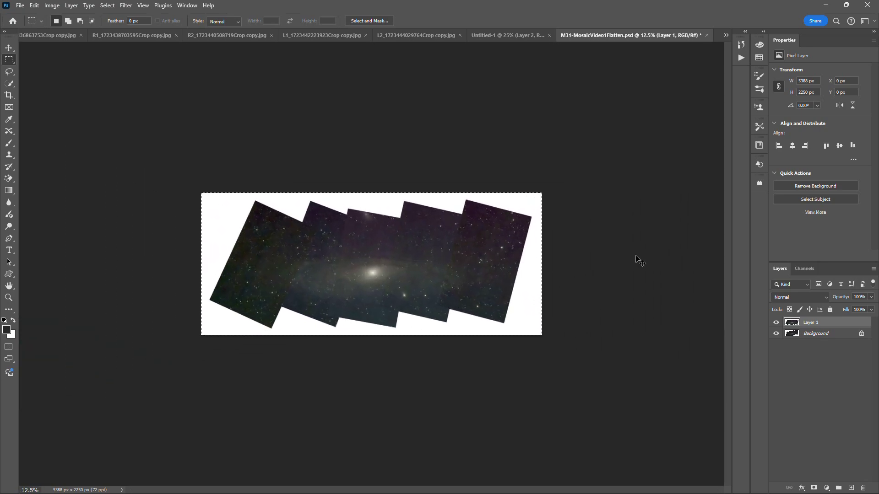